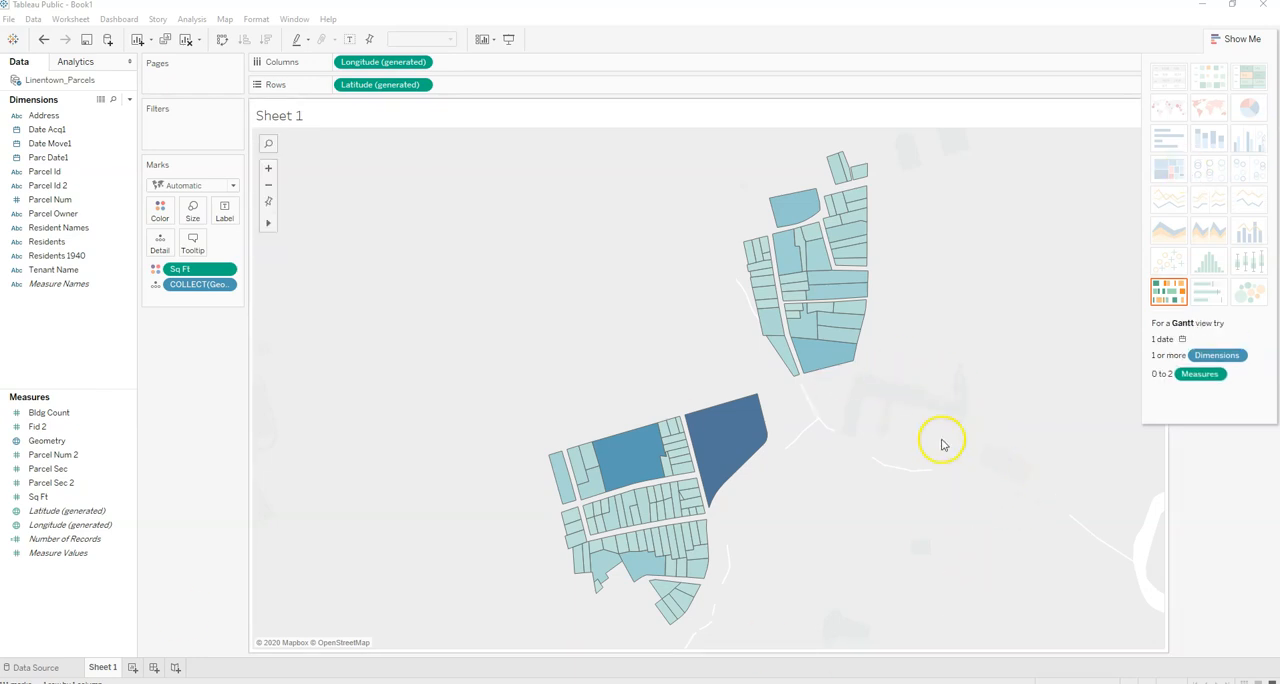
- Set the parcel map's background style to Normal
scroll(913, 411, down, 1)
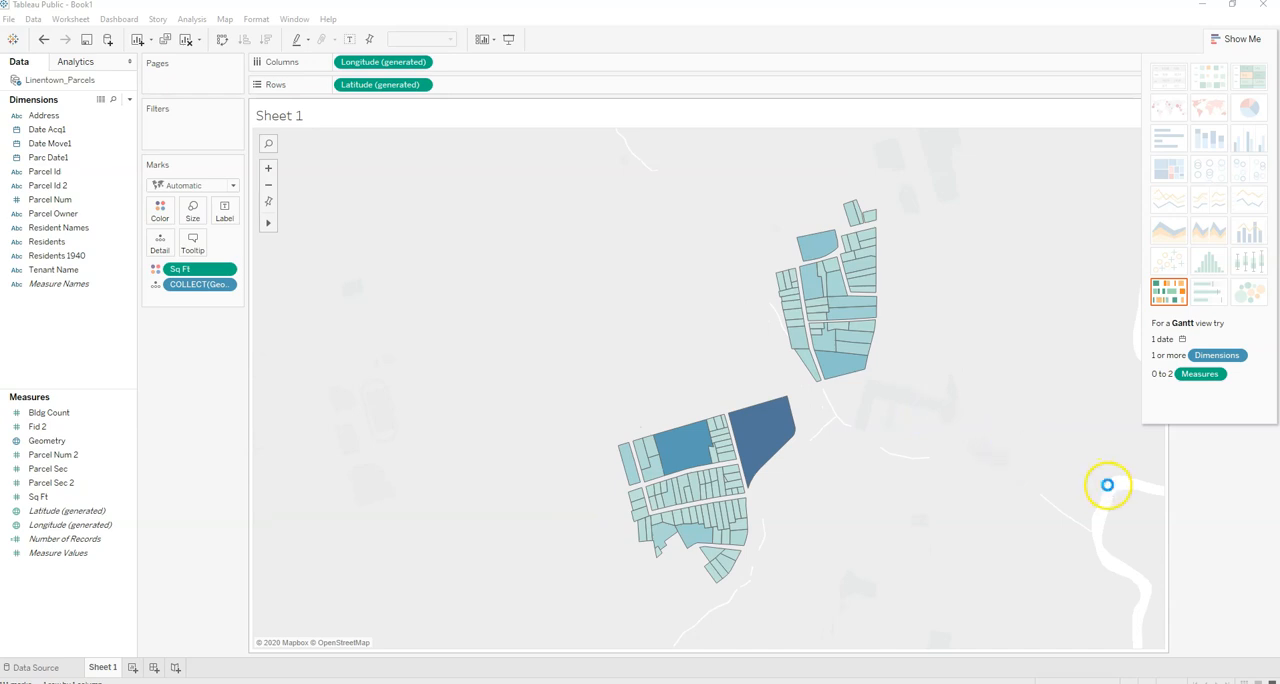
scroll(1108, 500, down, 2)
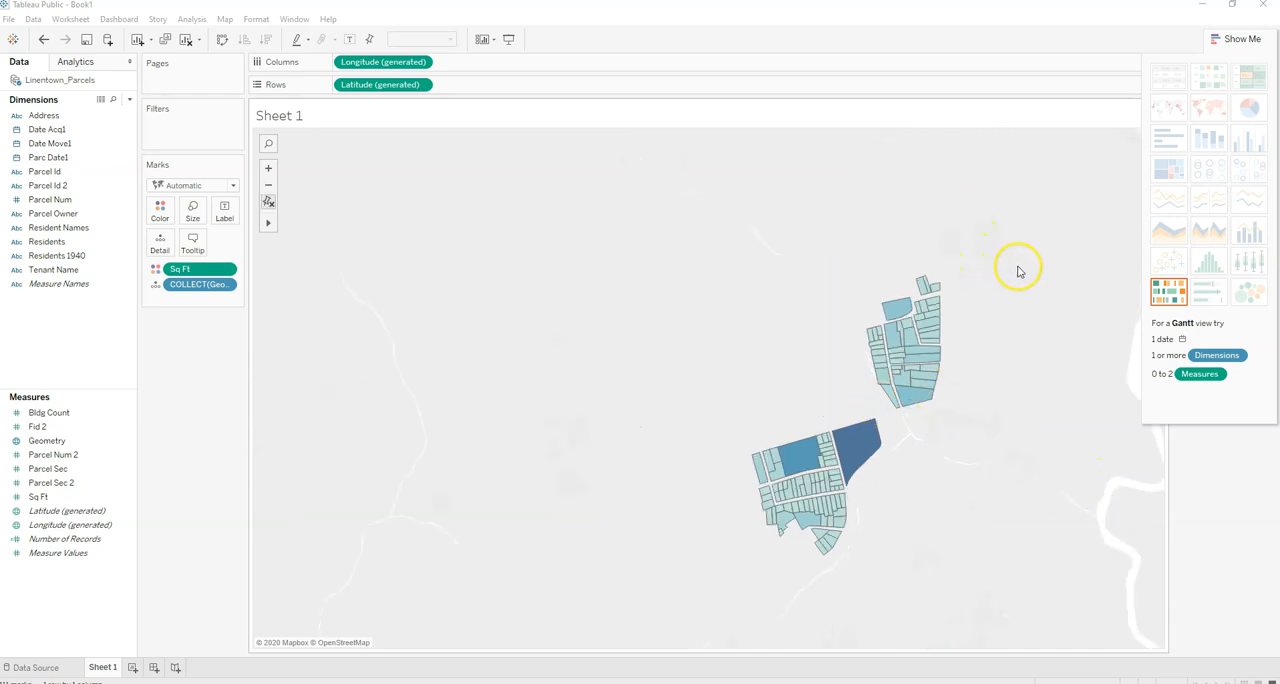
scroll(668, 325, up, 1)
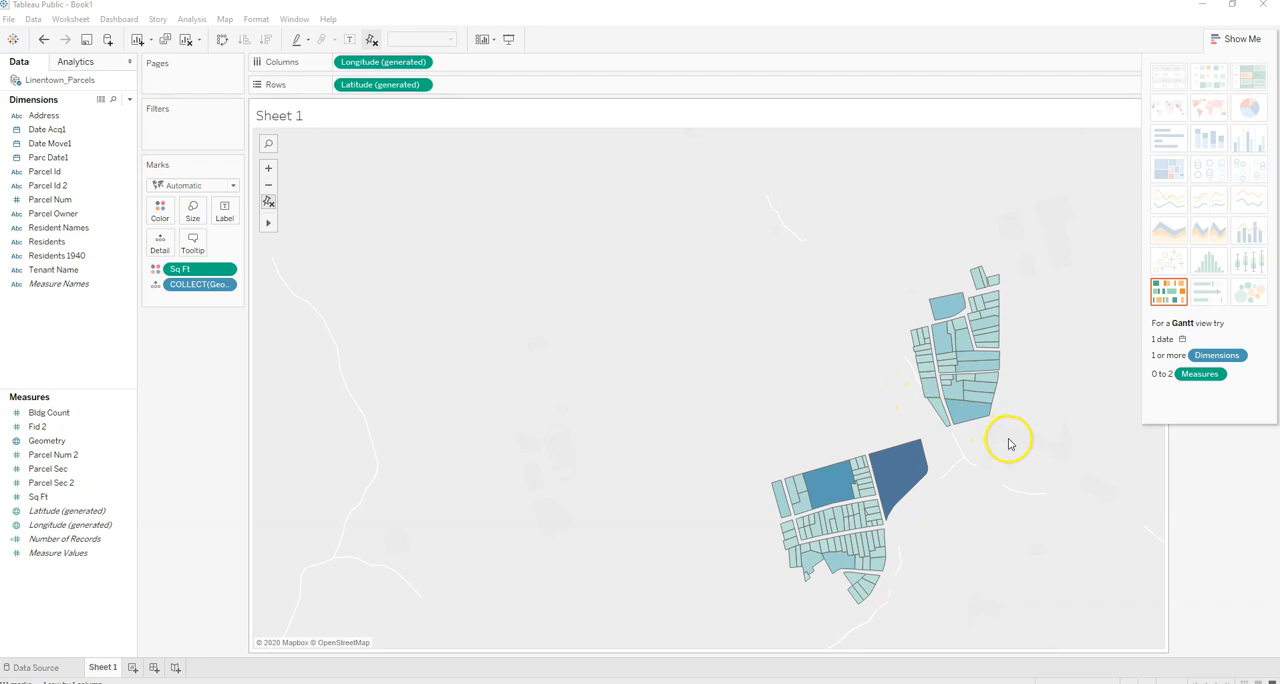
drag(678, 324, 394, 228)
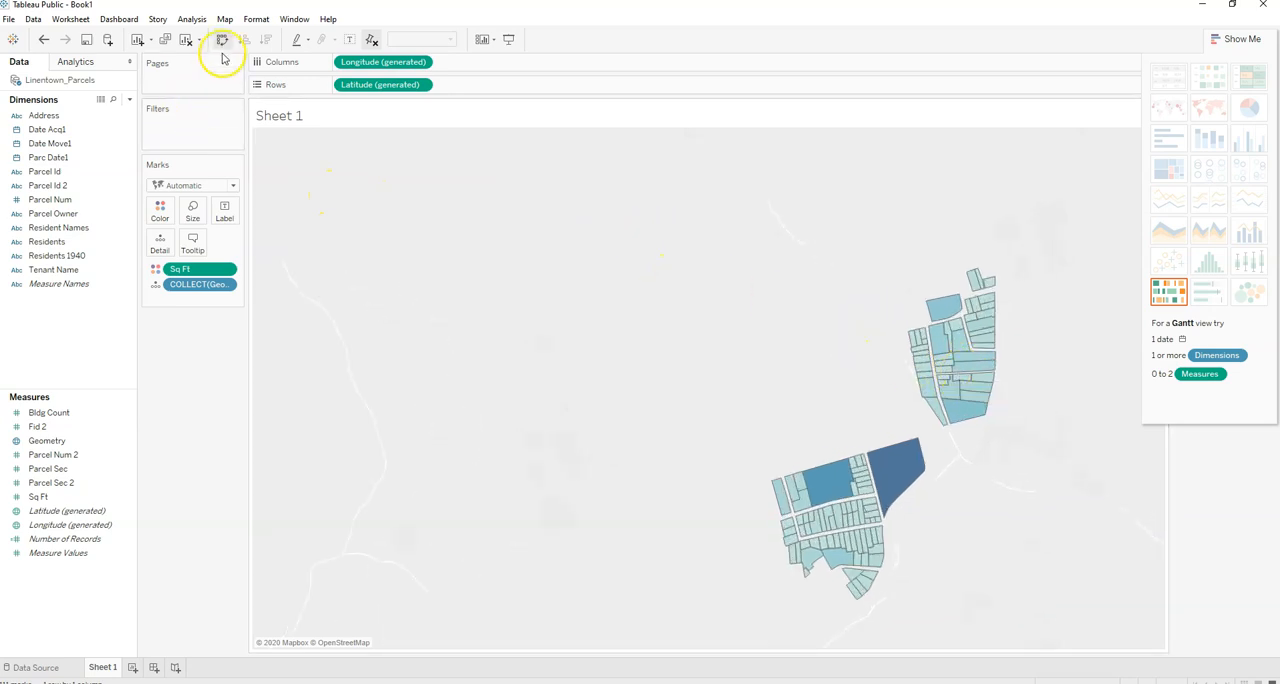
click(225, 19)
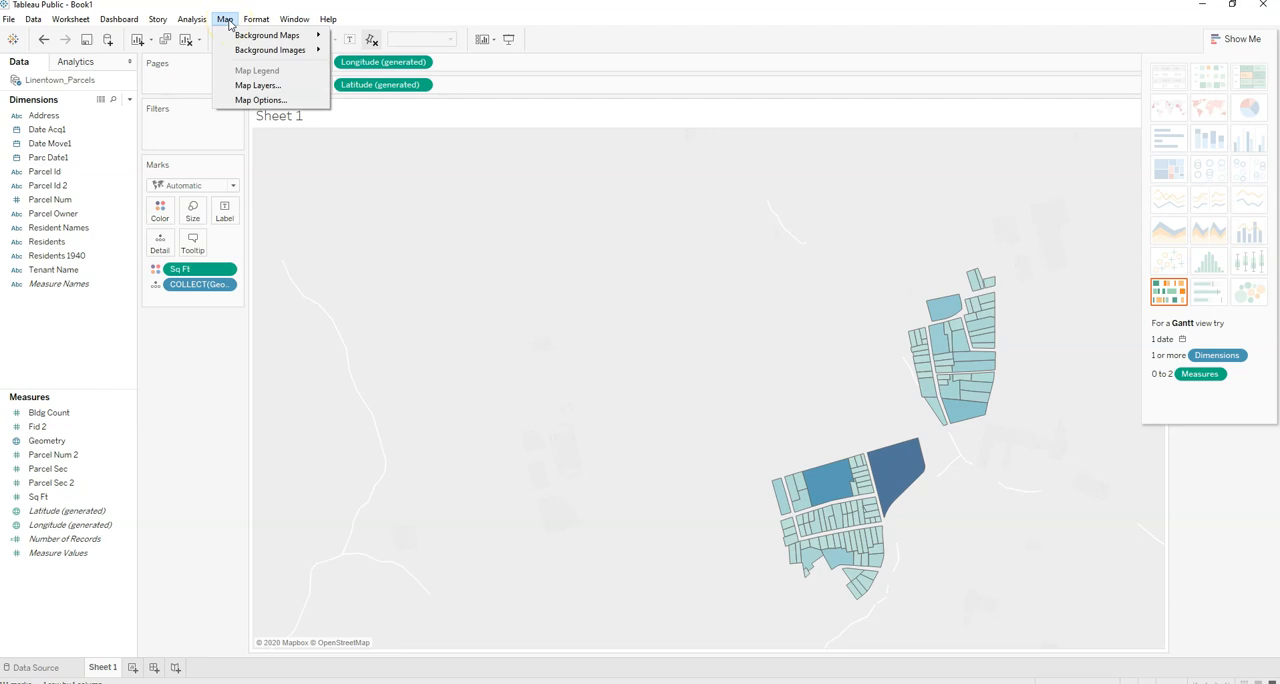
click(258, 37)
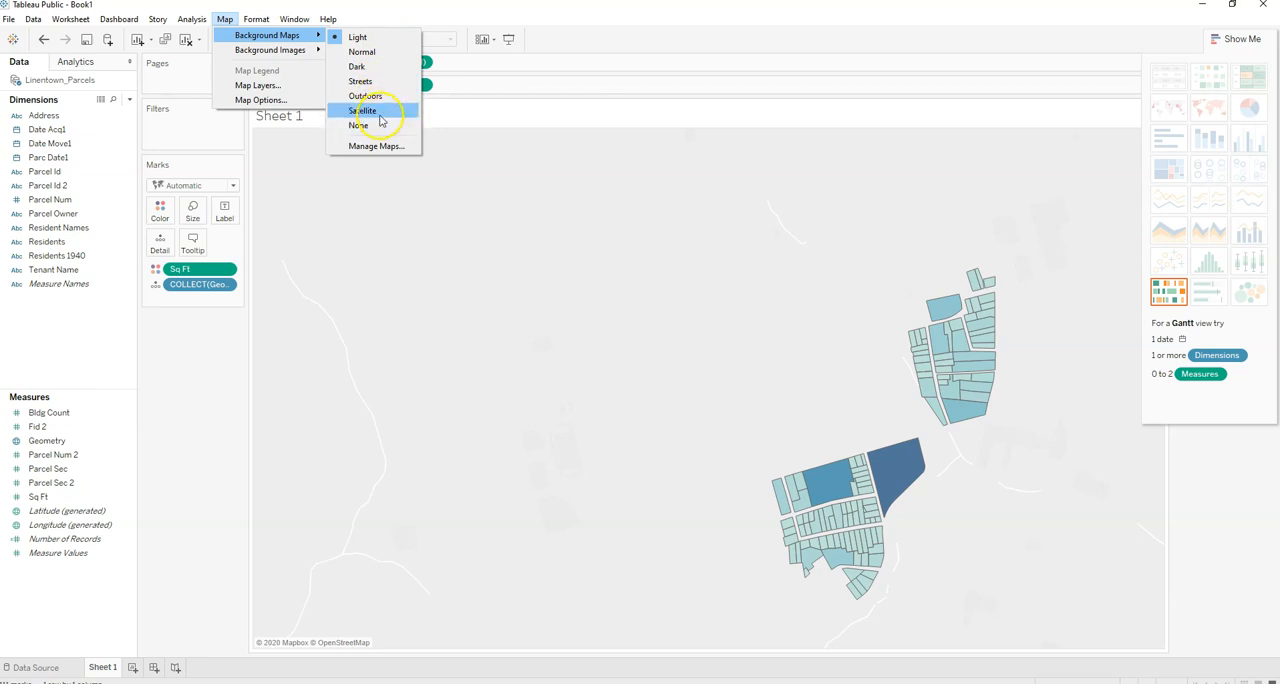
click(370, 52)
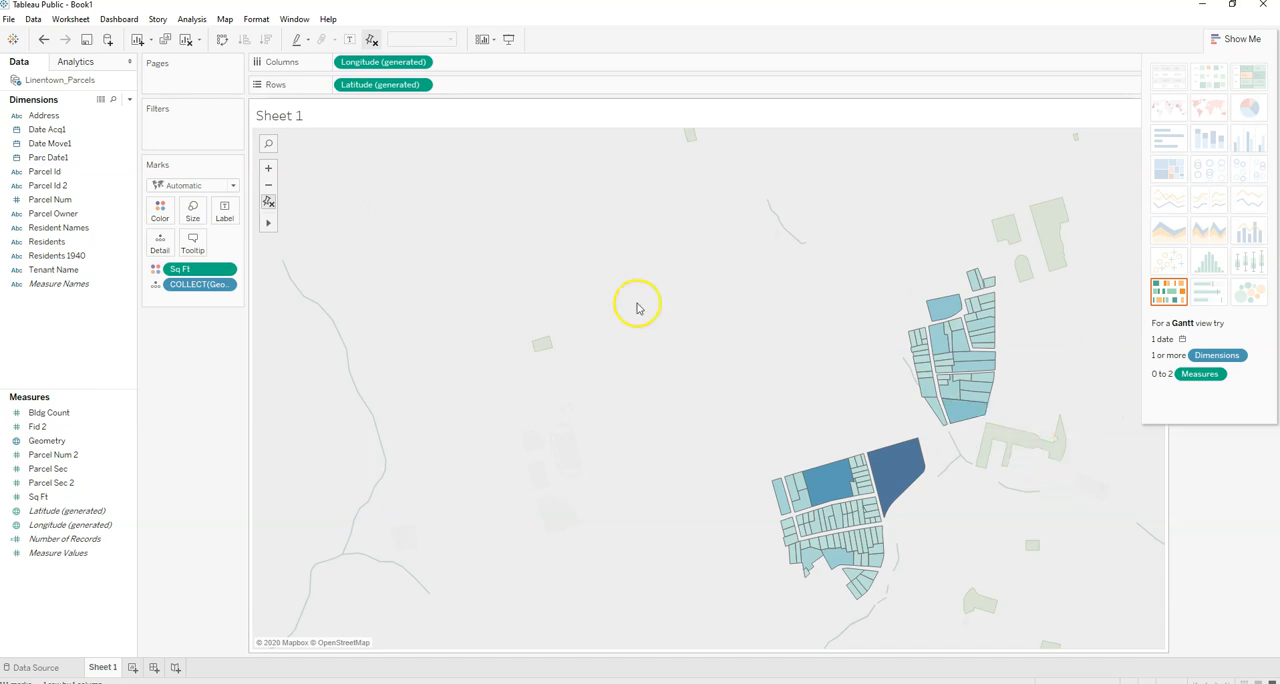
- Change the parcel map's background style to Streets and inspect the parcels against the surrounding roads
scroll(935, 400, down, 2)
scroll(936, 440, down, 2)
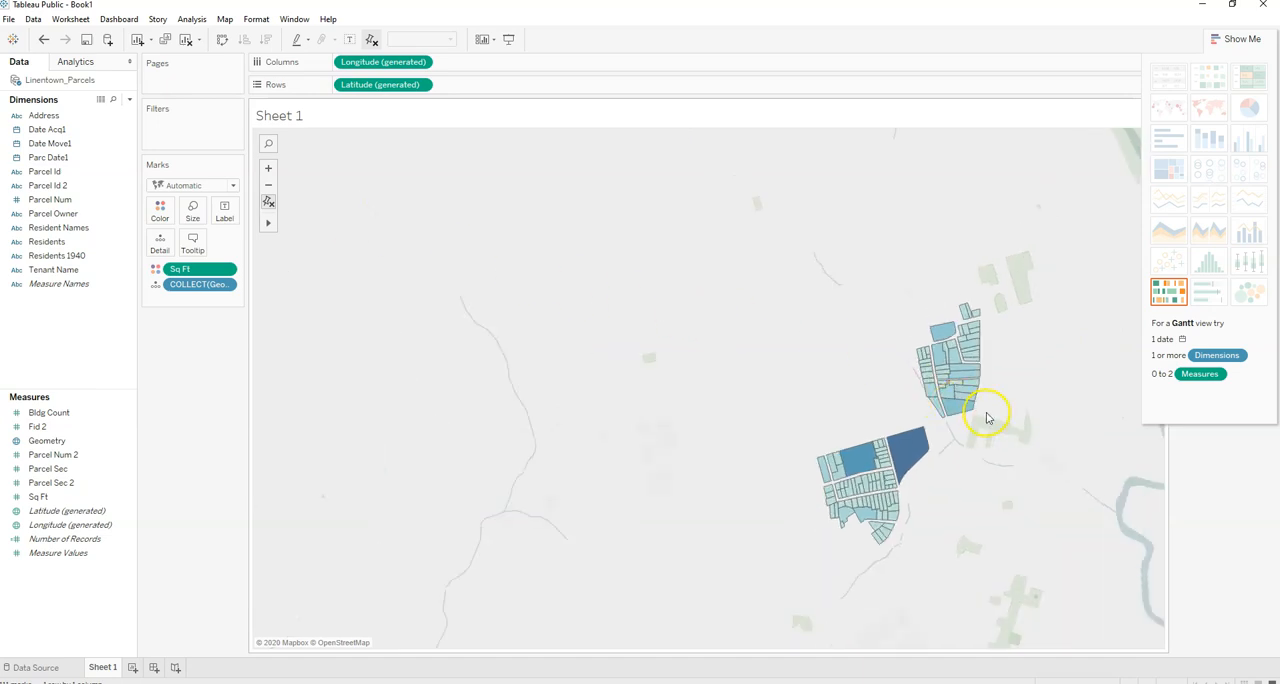
right_click(937, 470)
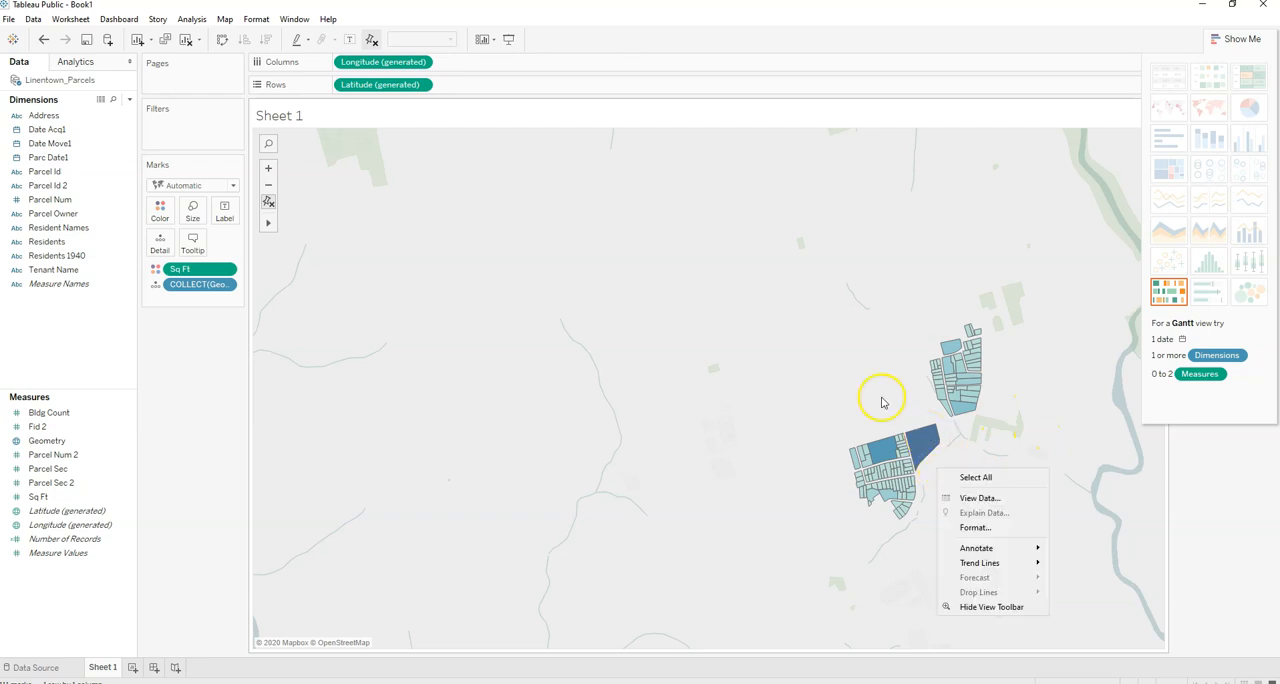
click(225, 19)
click(225, 19)
mouse_move(240, 38)
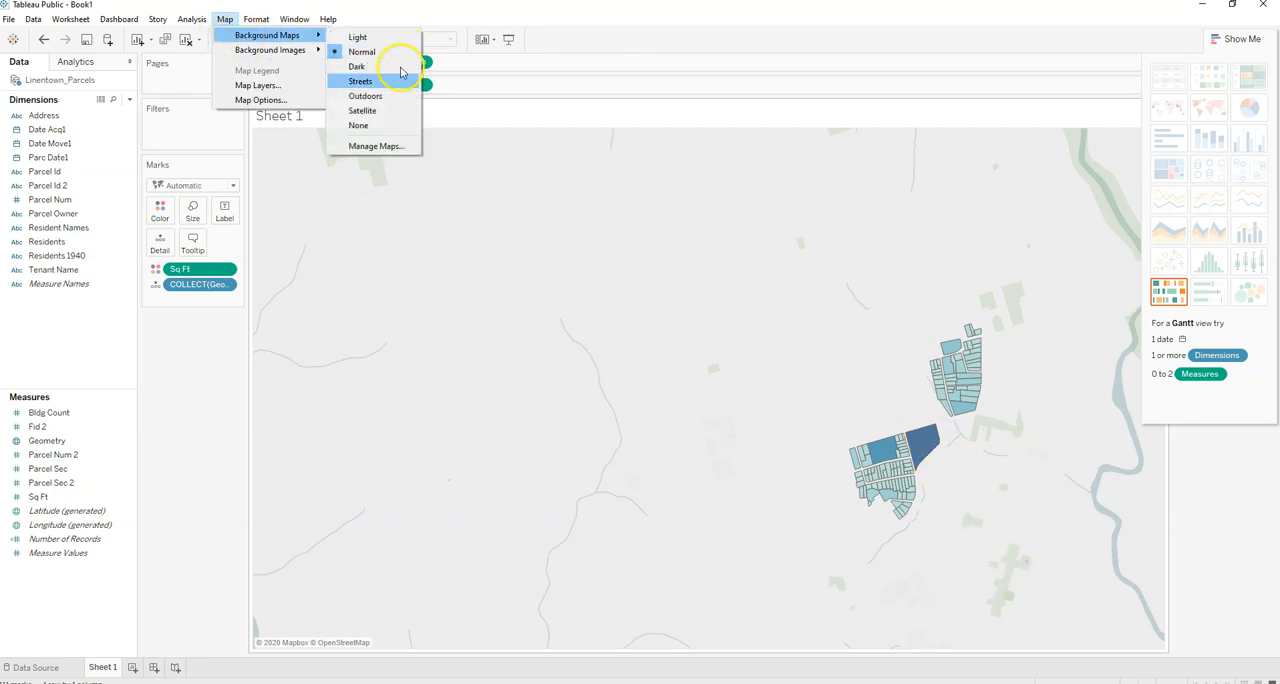
click(370, 82)
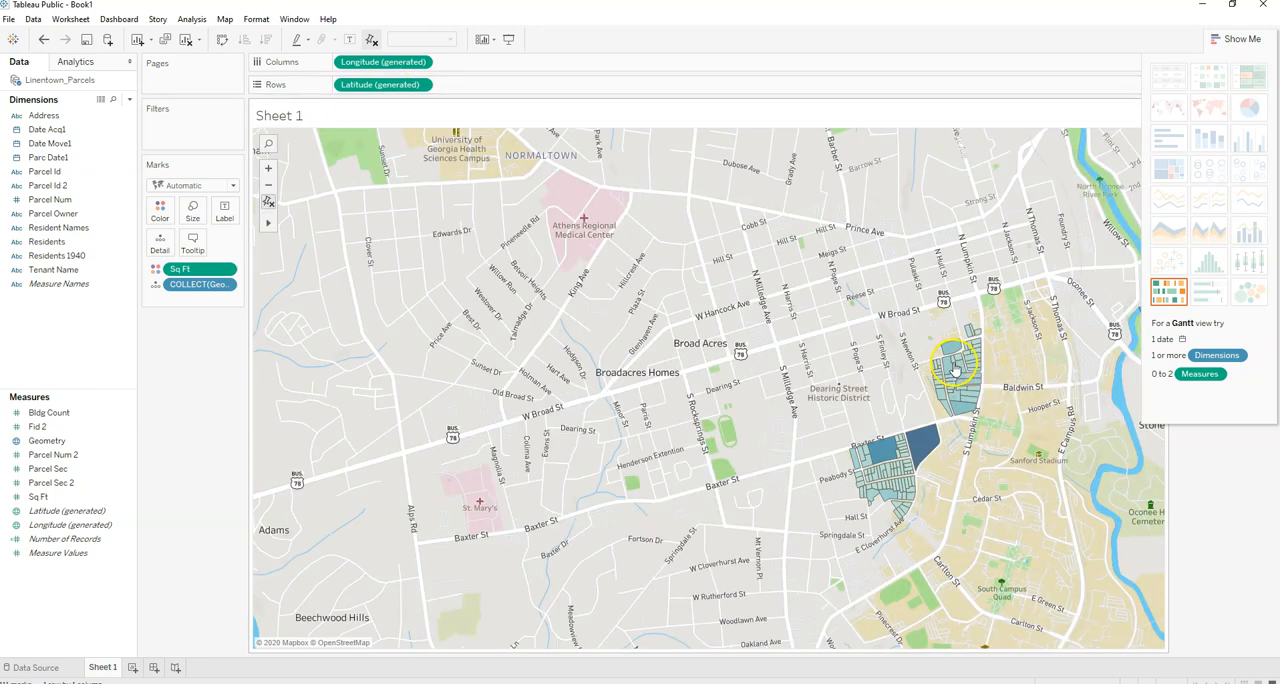
scroll(968, 410, up, 1)
scroll(968, 410, up, 1)
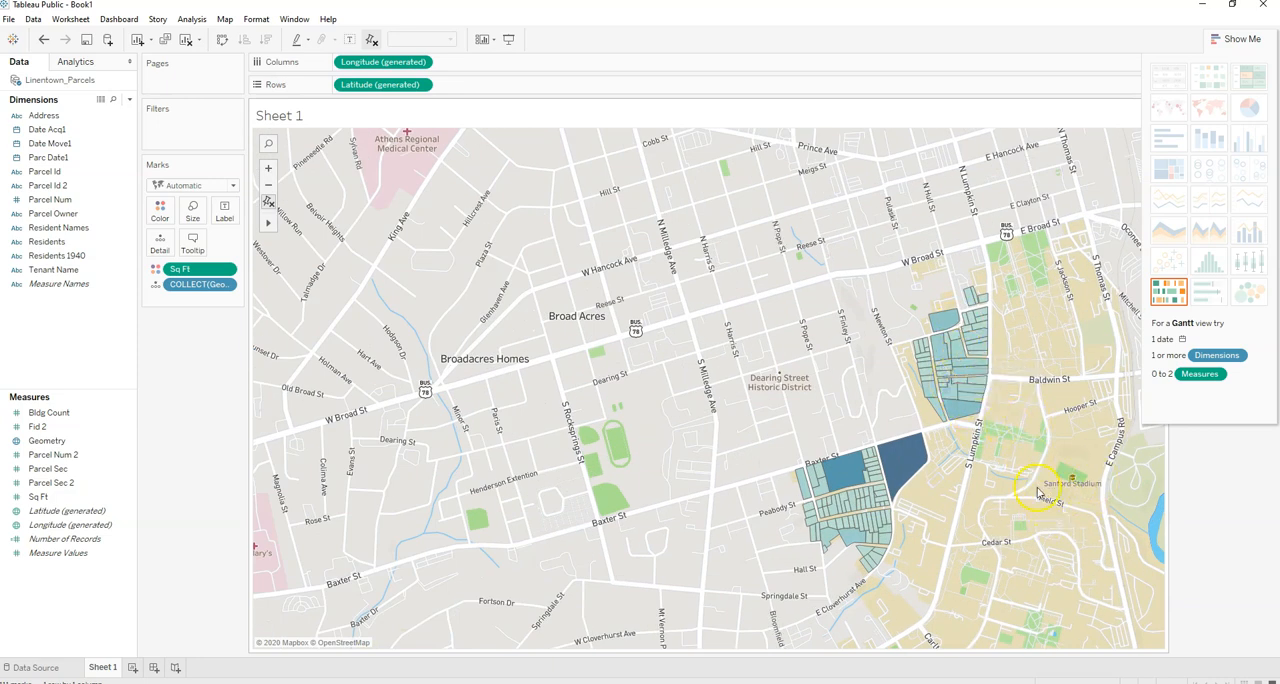
mouse_move(858, 508)
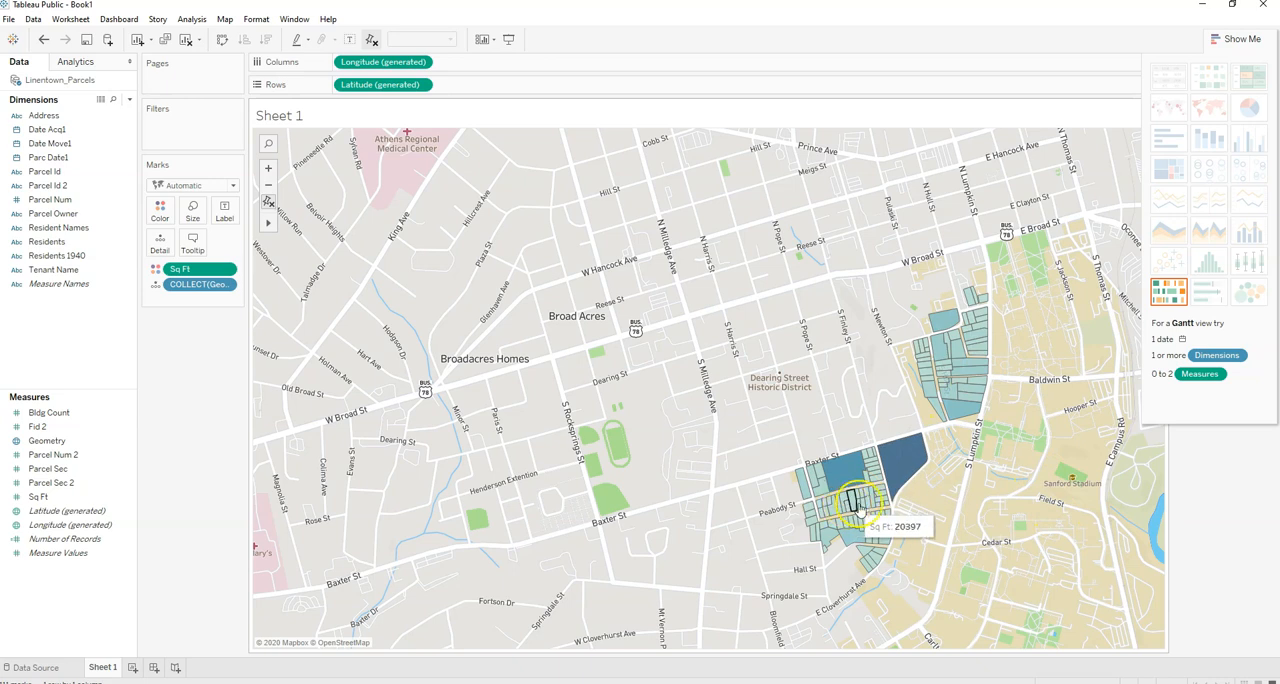
scroll(928, 476, up, 1)
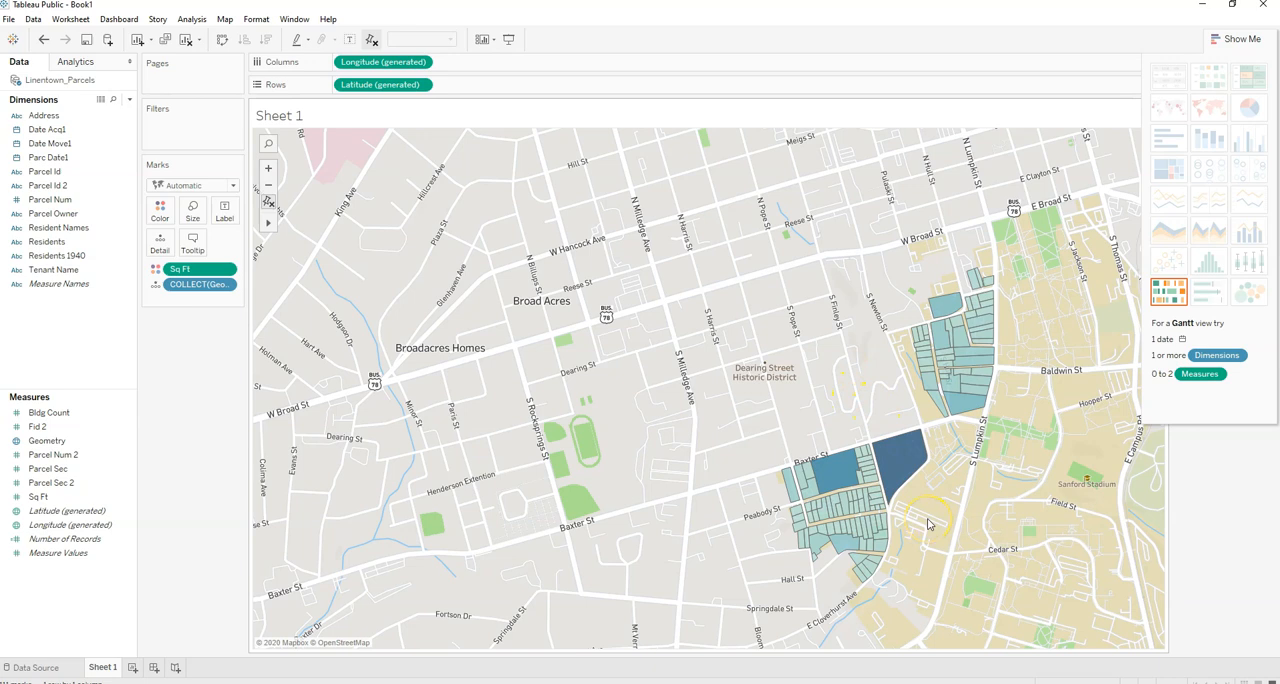
scroll(928, 523, up, 2)
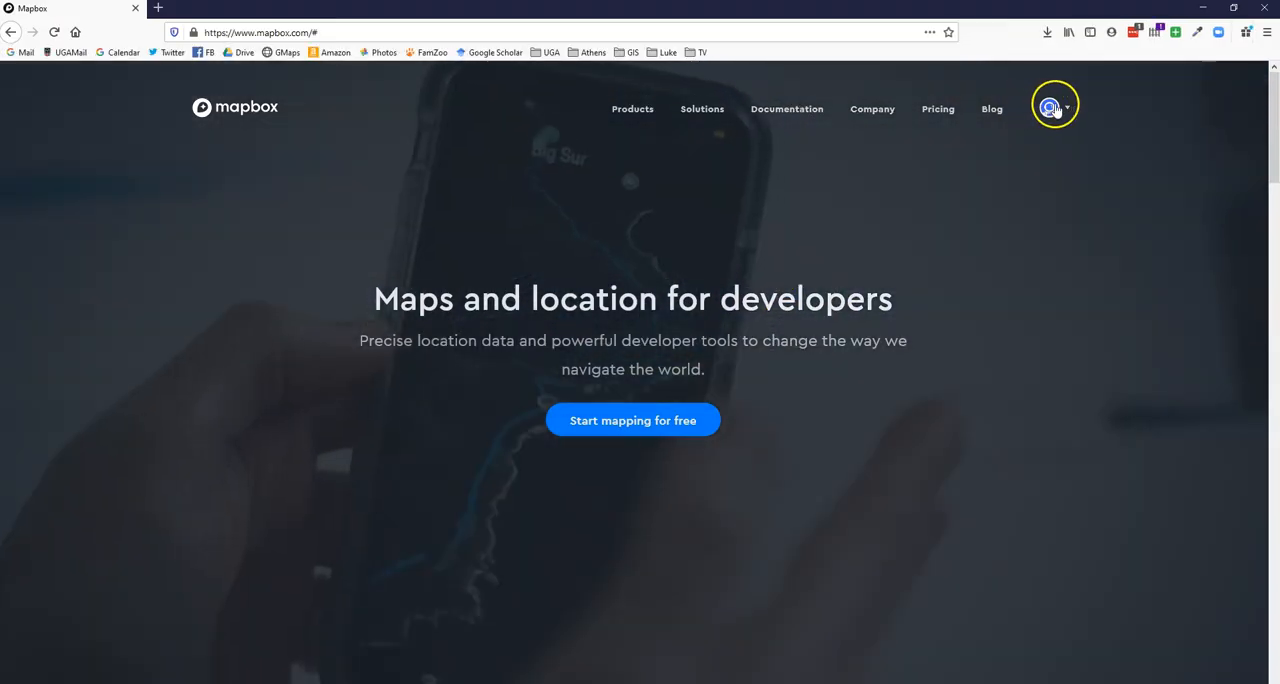
- Go to Mapbox Studio from the account options and open the Blank style published Jan 31, examining its Athens map
click(1052, 108)
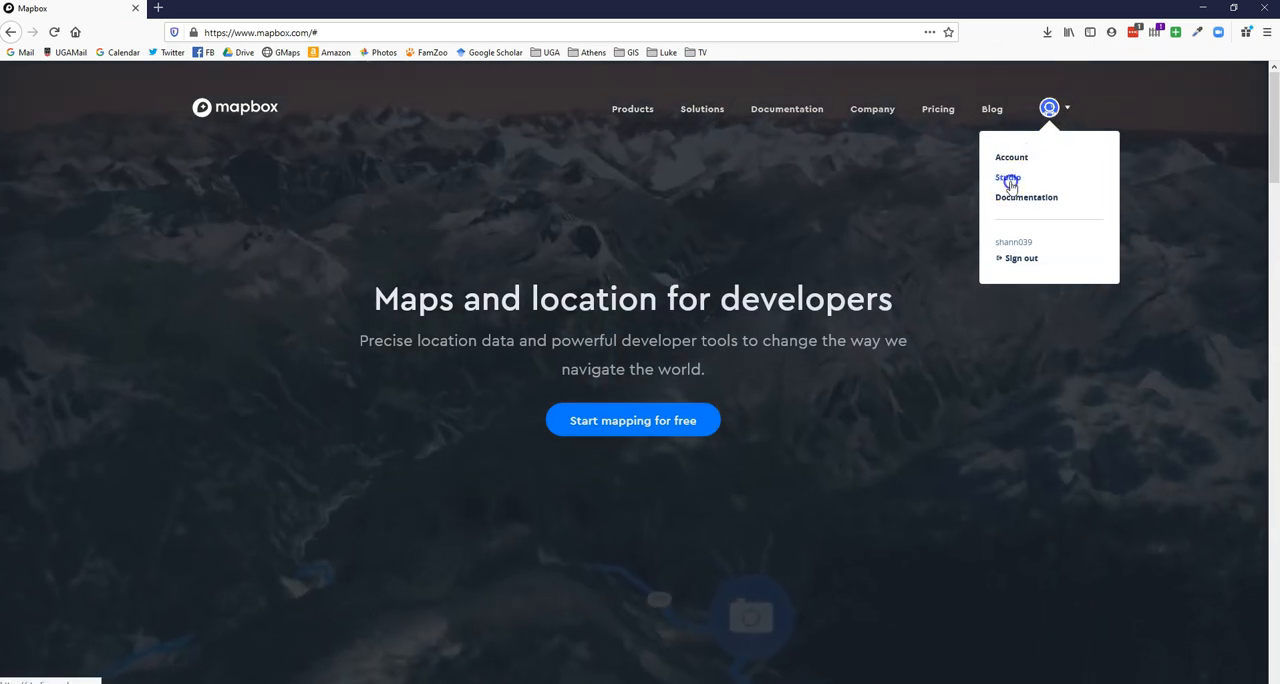
click(1009, 179)
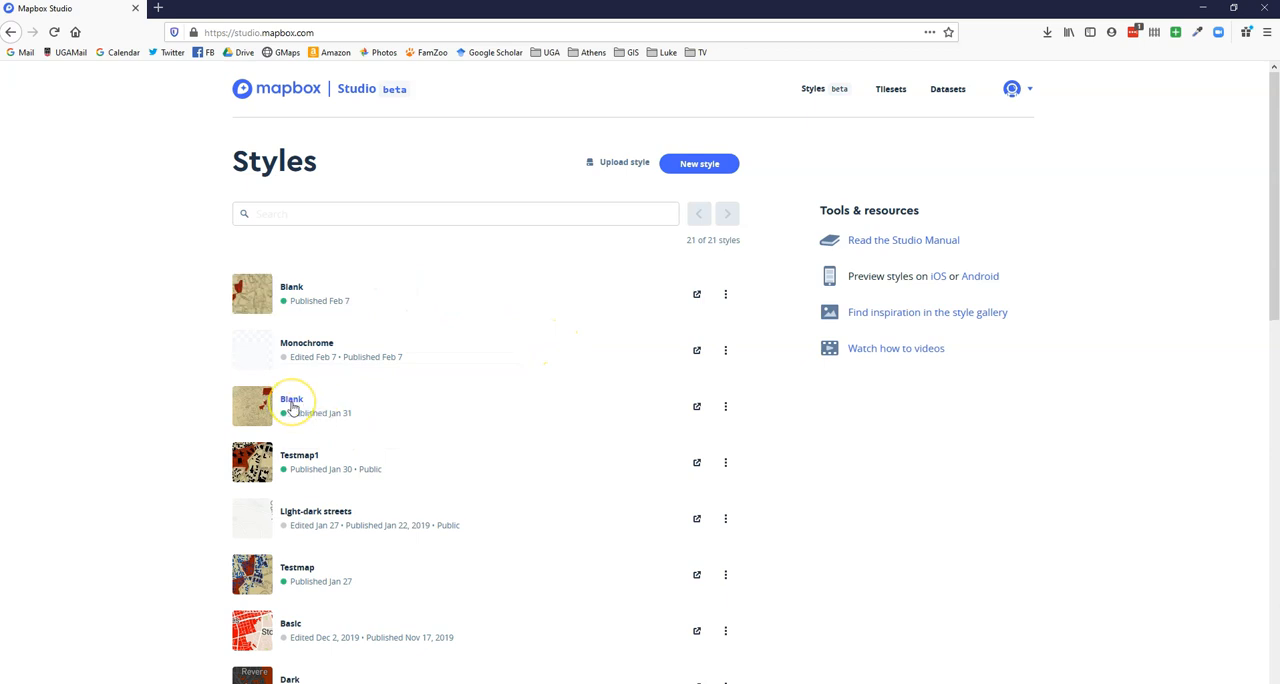
click(291, 400)
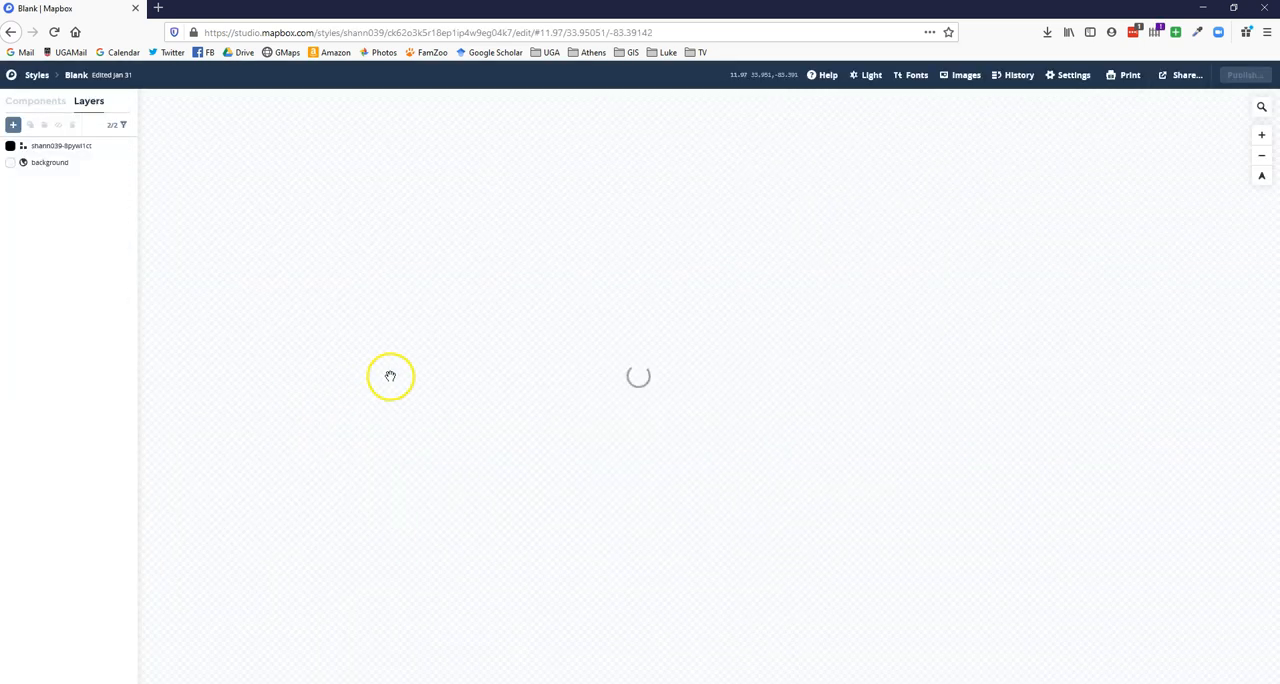
scroll(766, 382, up, 3)
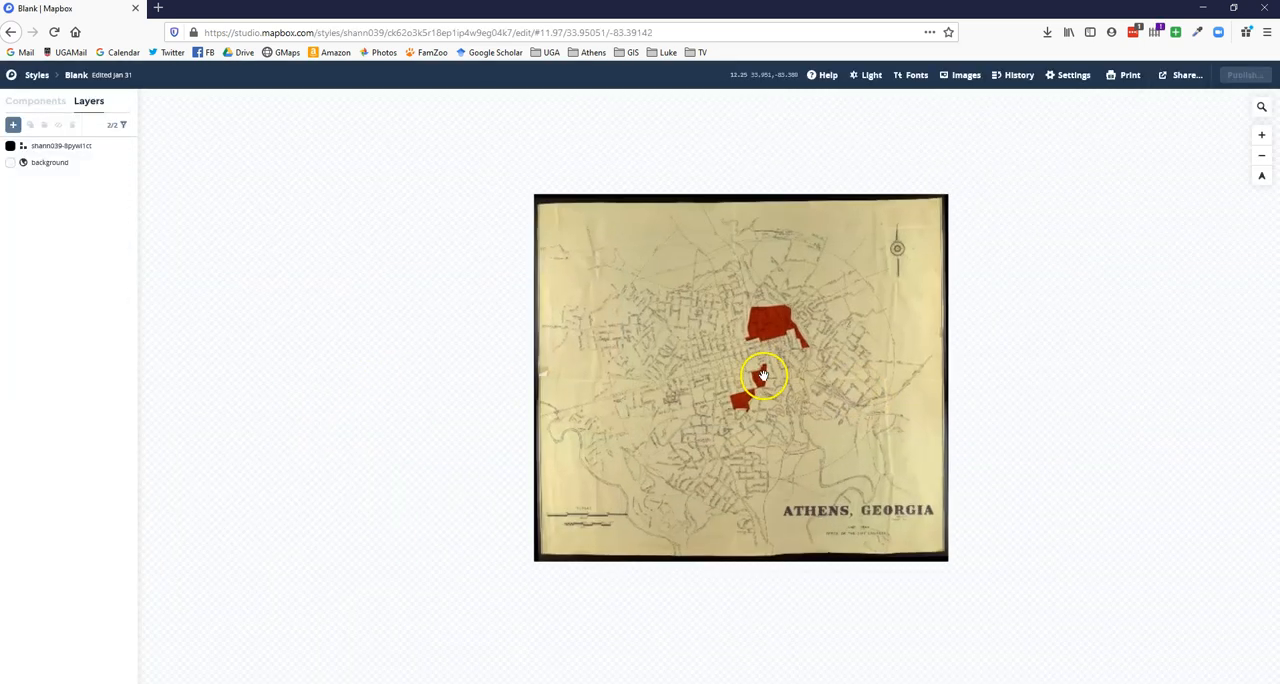
scroll(763, 376, up, 5)
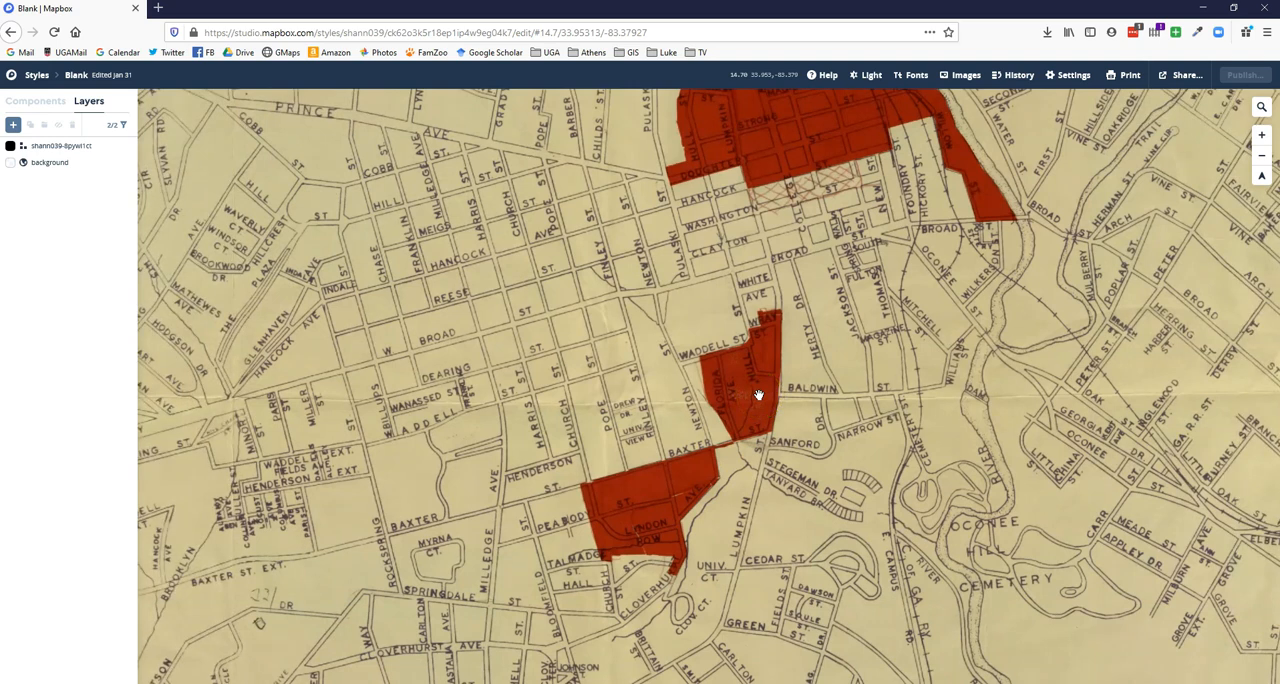
- Copy the style's third-party integration URL for Tableau from its sharing options
click(1188, 76)
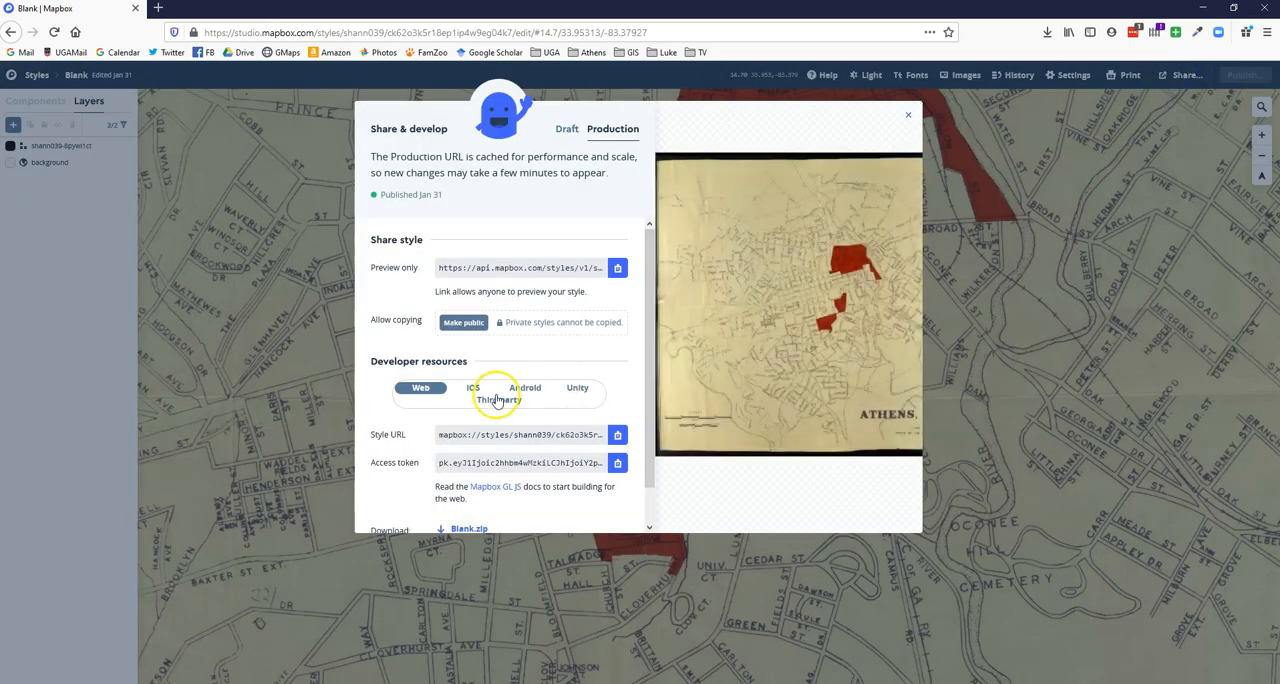
click(500, 399)
click(481, 426)
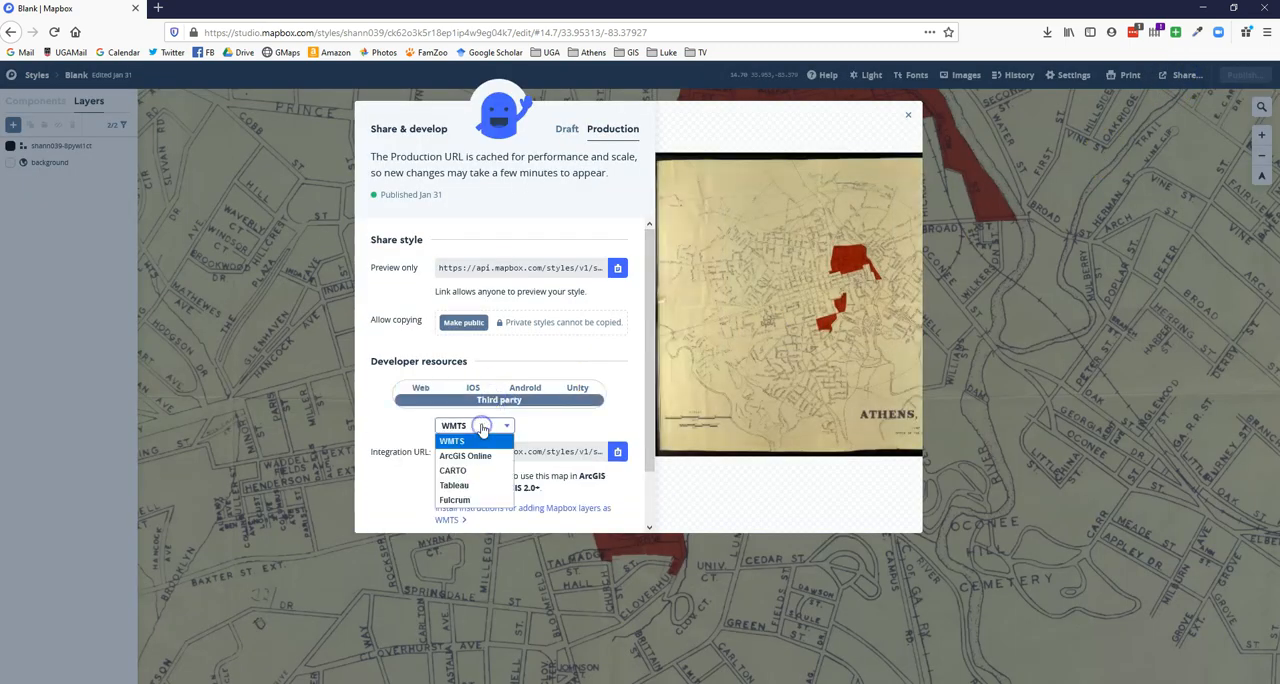
click(463, 486)
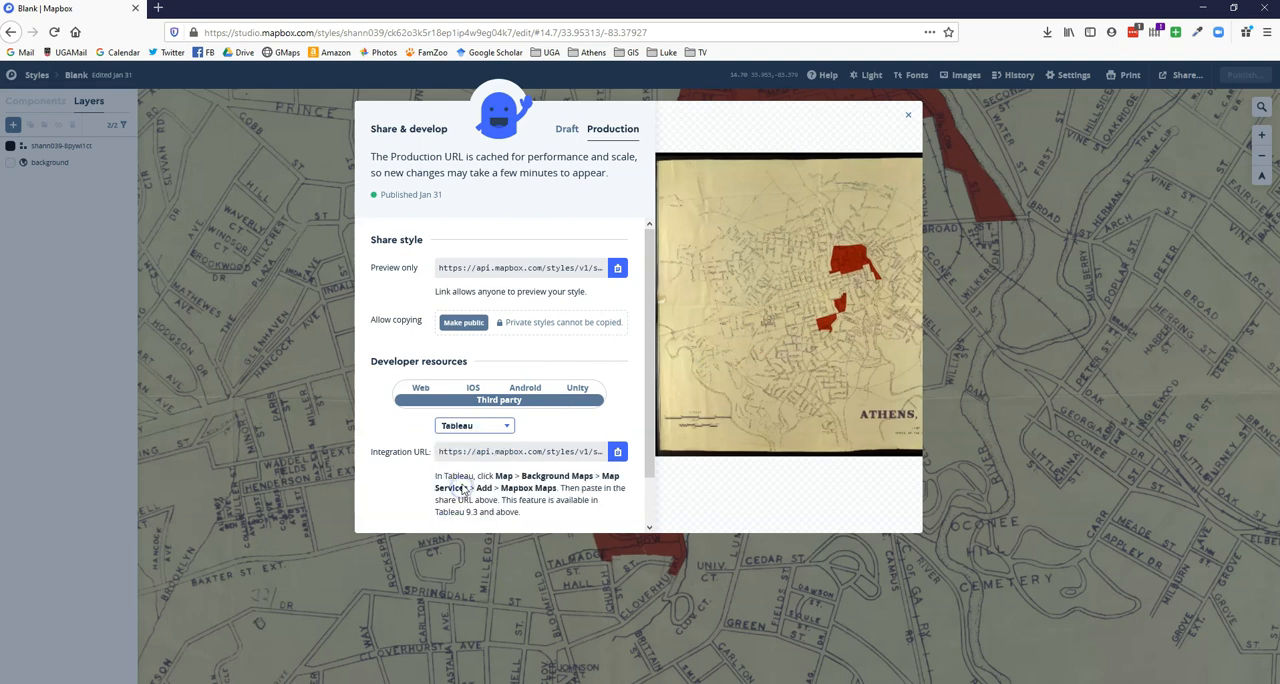
click(617, 452)
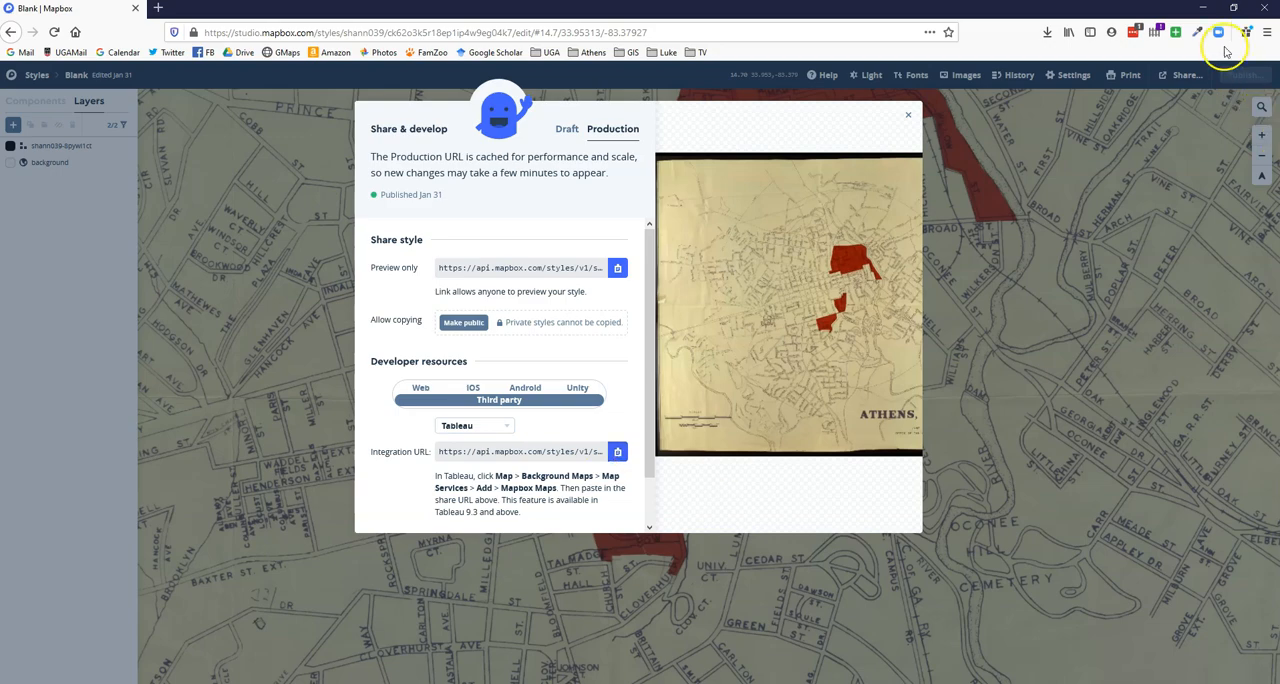
- Switch to Tableau Public and start adding a Mapbox map service with the style name "Linnentown basemap"
click(1205, 8)
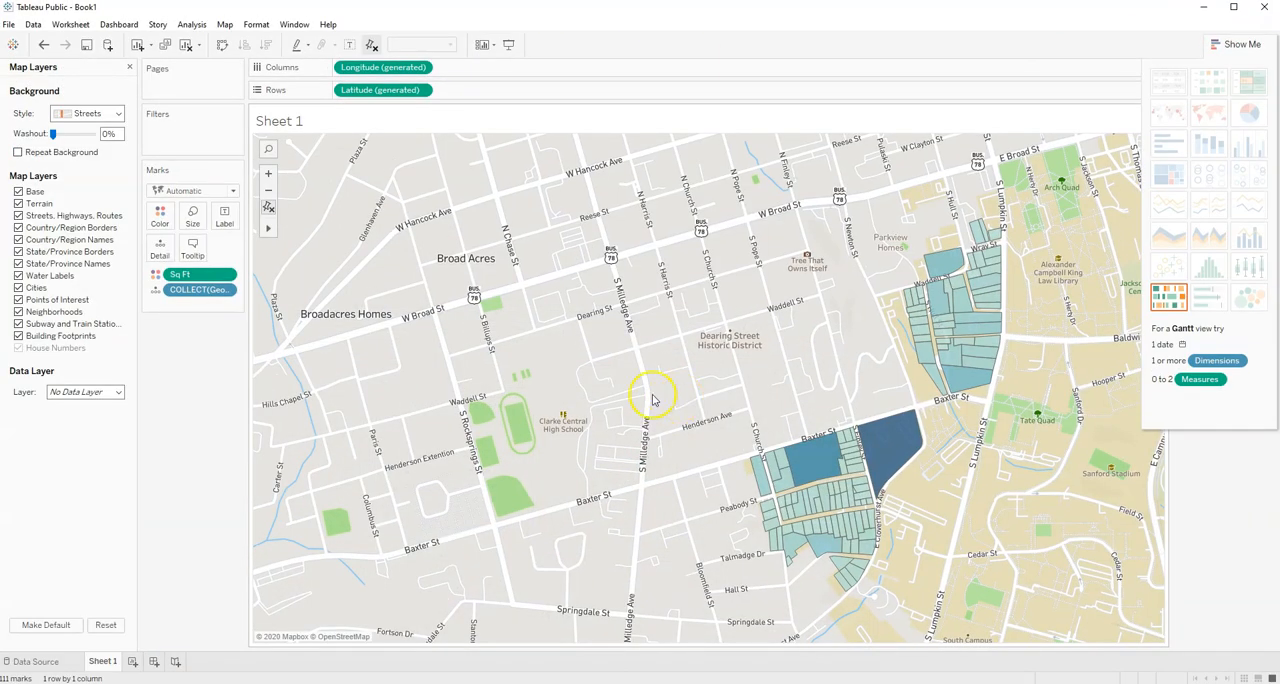
click(222, 25)
mouse_move(245, 55)
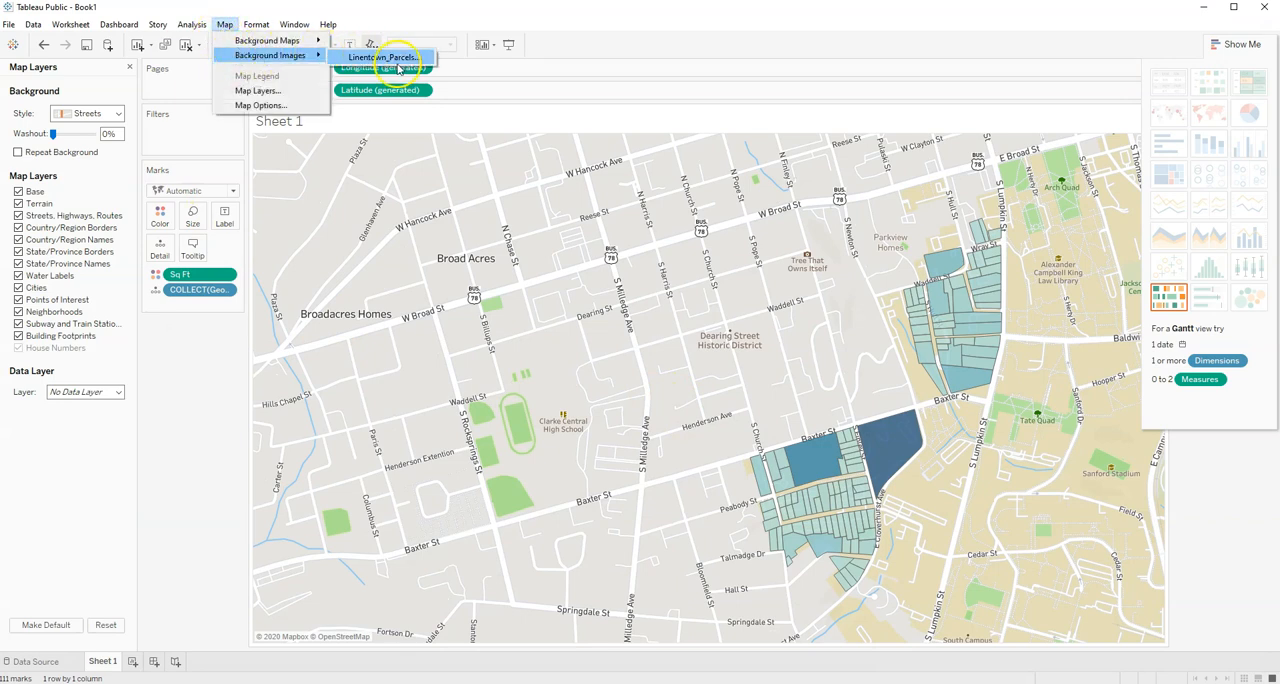
mouse_move(295, 40)
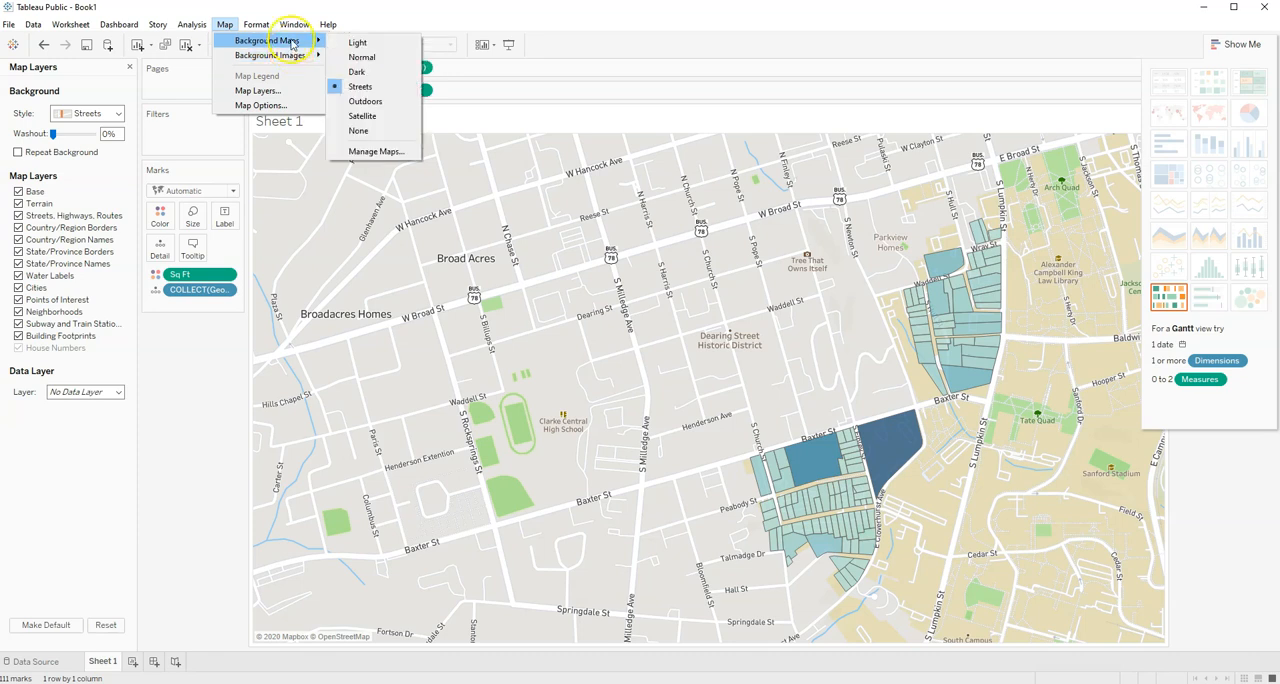
click(374, 152)
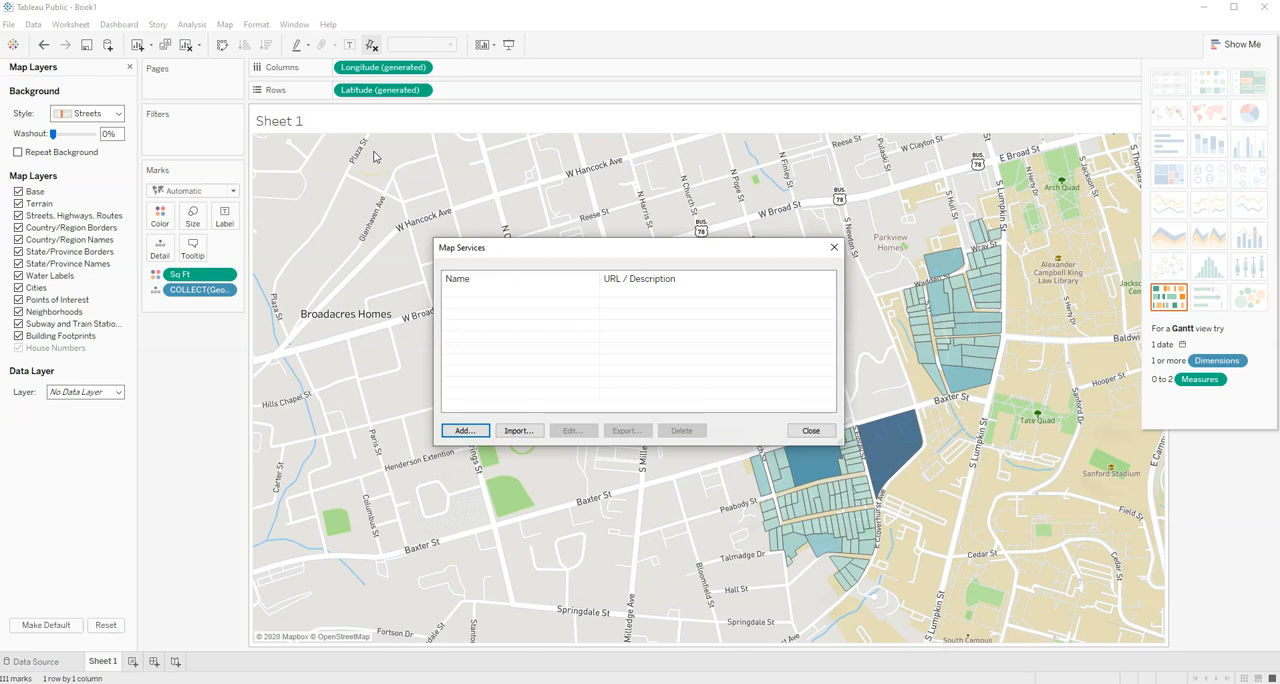
click(465, 431)
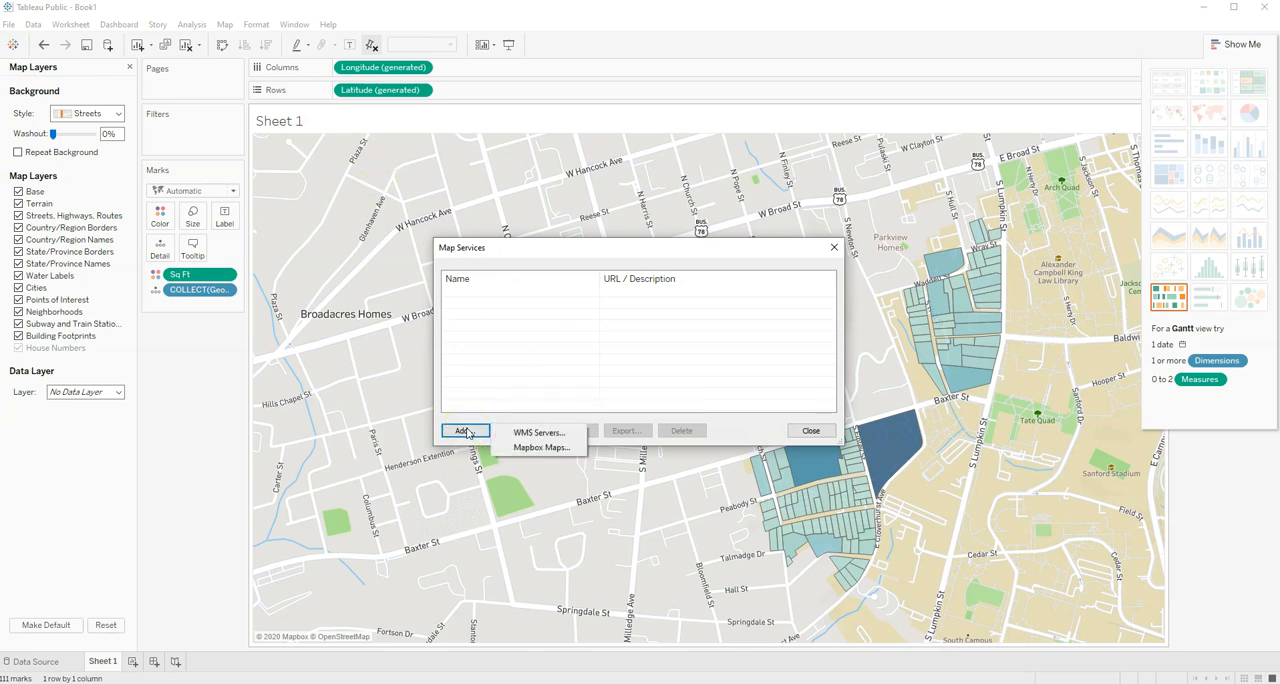
click(540, 448)
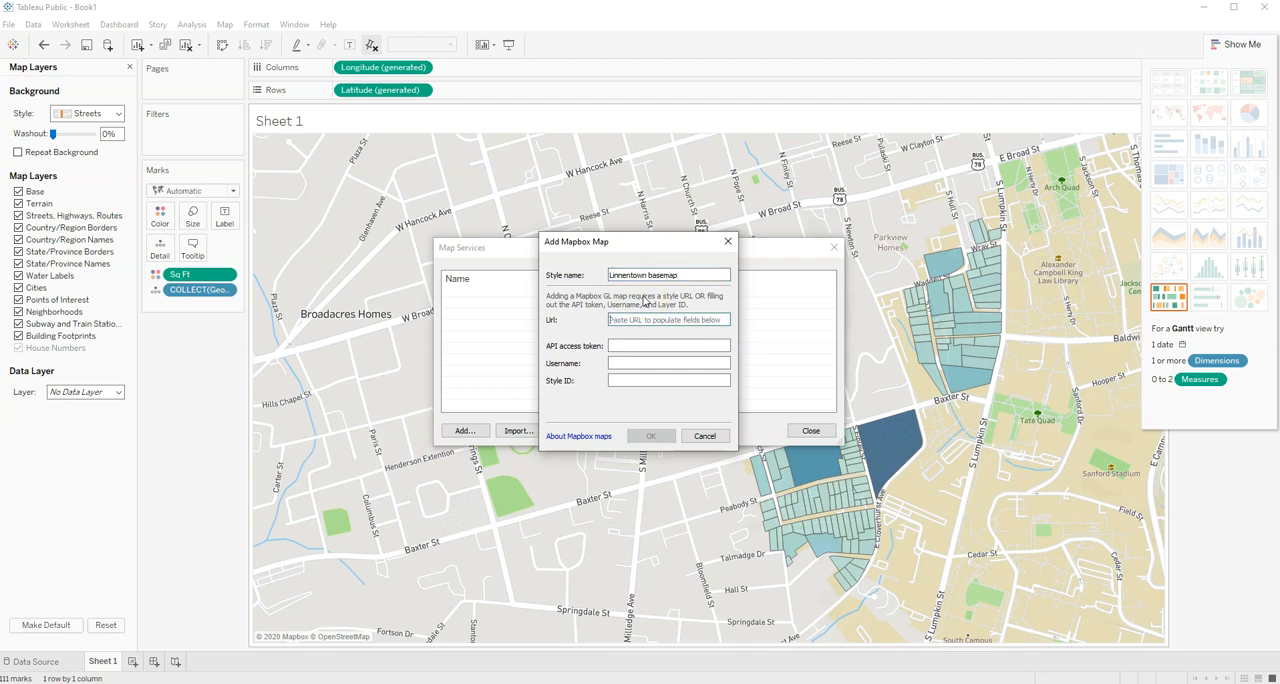
- Paste the integration URL to fill in the API access token, username and style ID, then add the basemap and close the map services
right_click(648, 320)
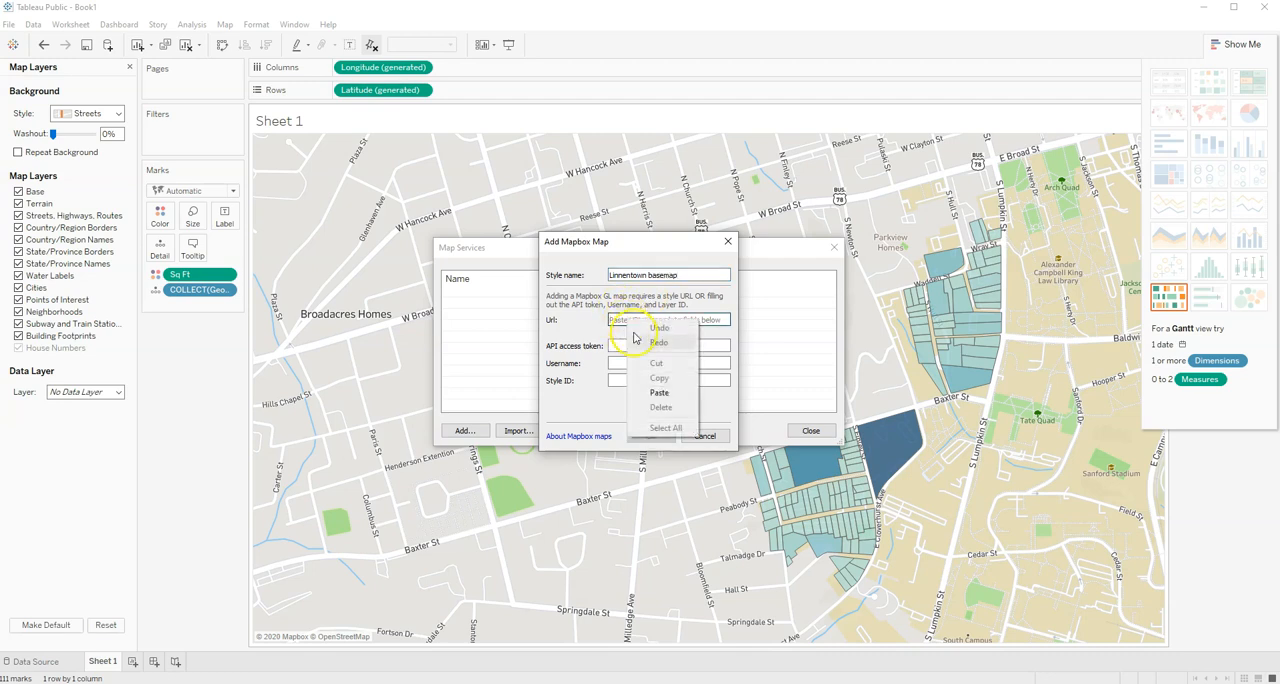
click(664, 394)
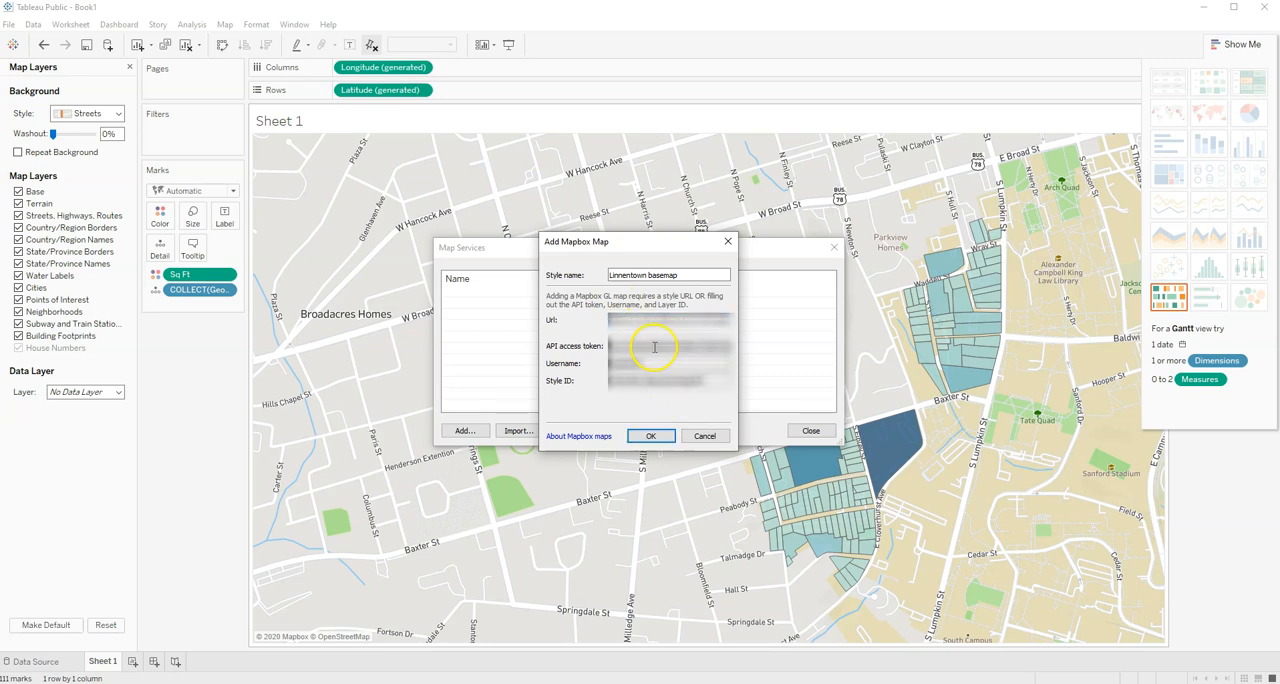
click(652, 436)
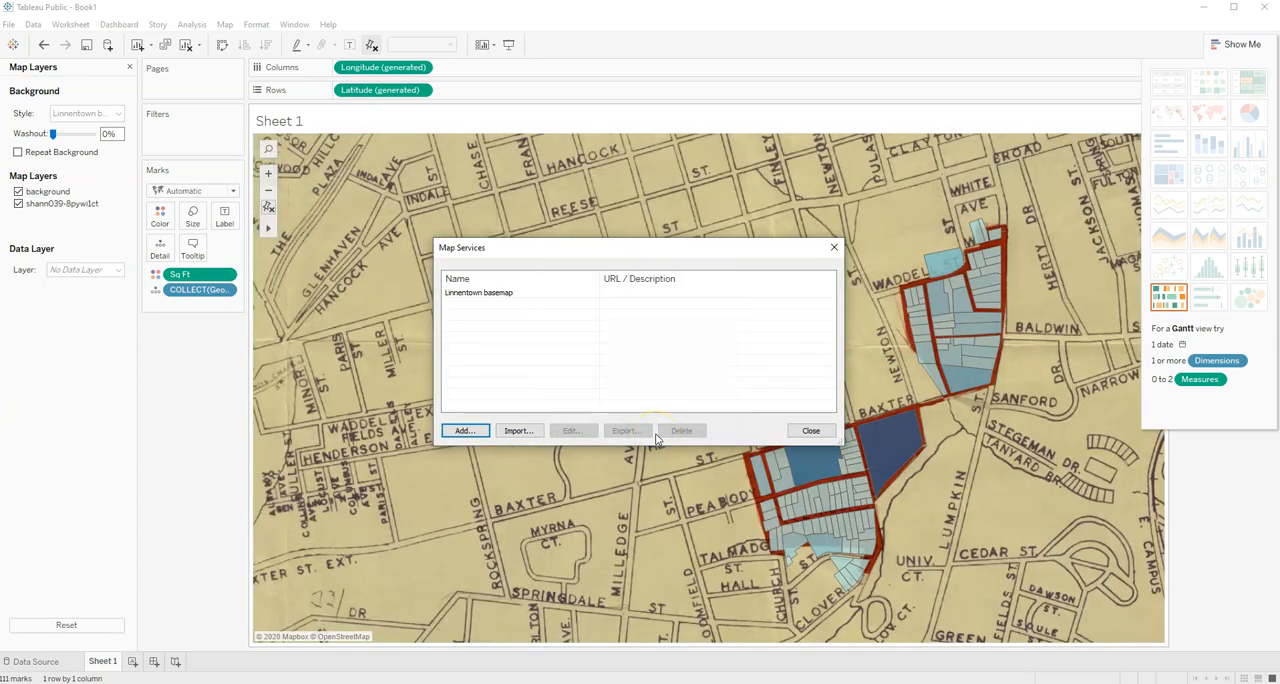
click(802, 432)
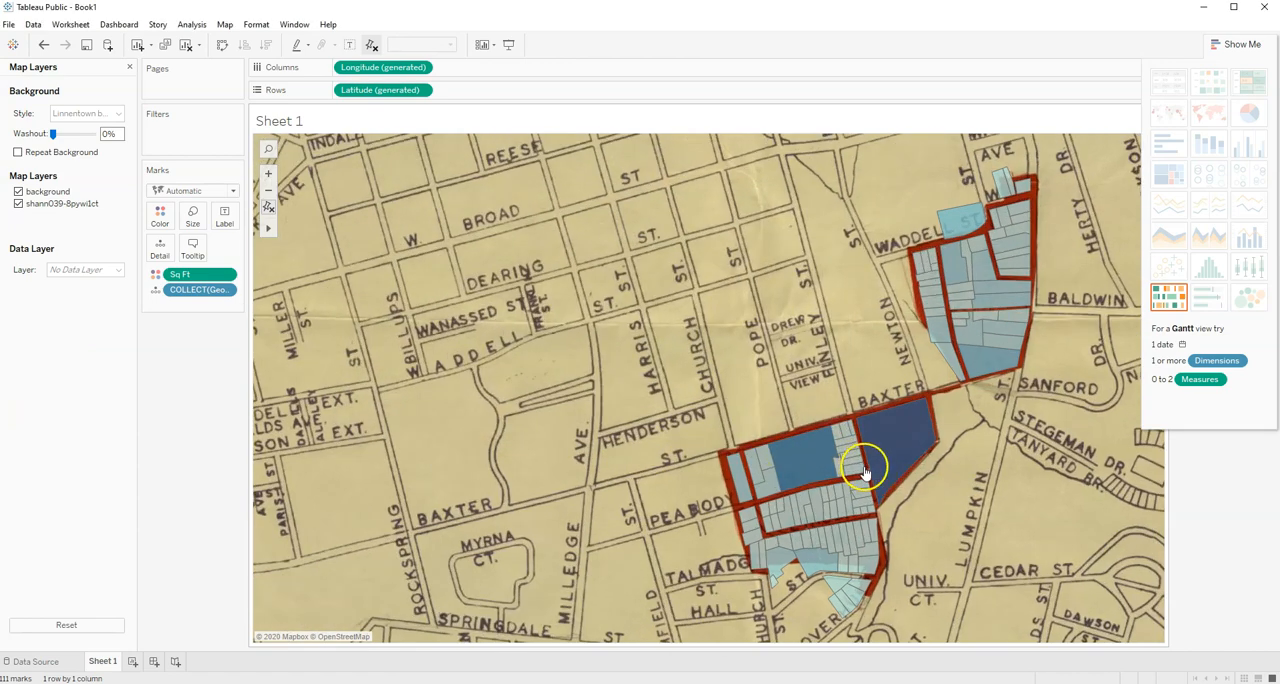
scroll(872, 480, down, 2)
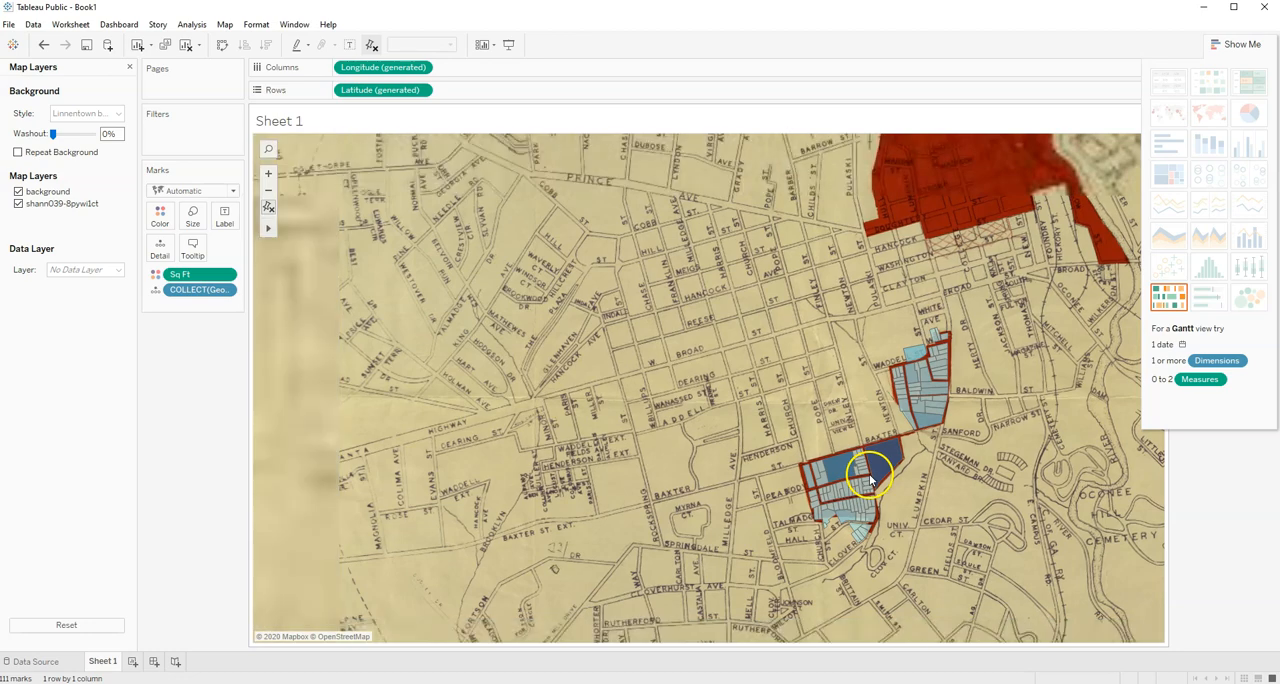
- Examine how the Linnentown parcels line up with the streets on the historic basemap
scroll(954, 461, up, 1)
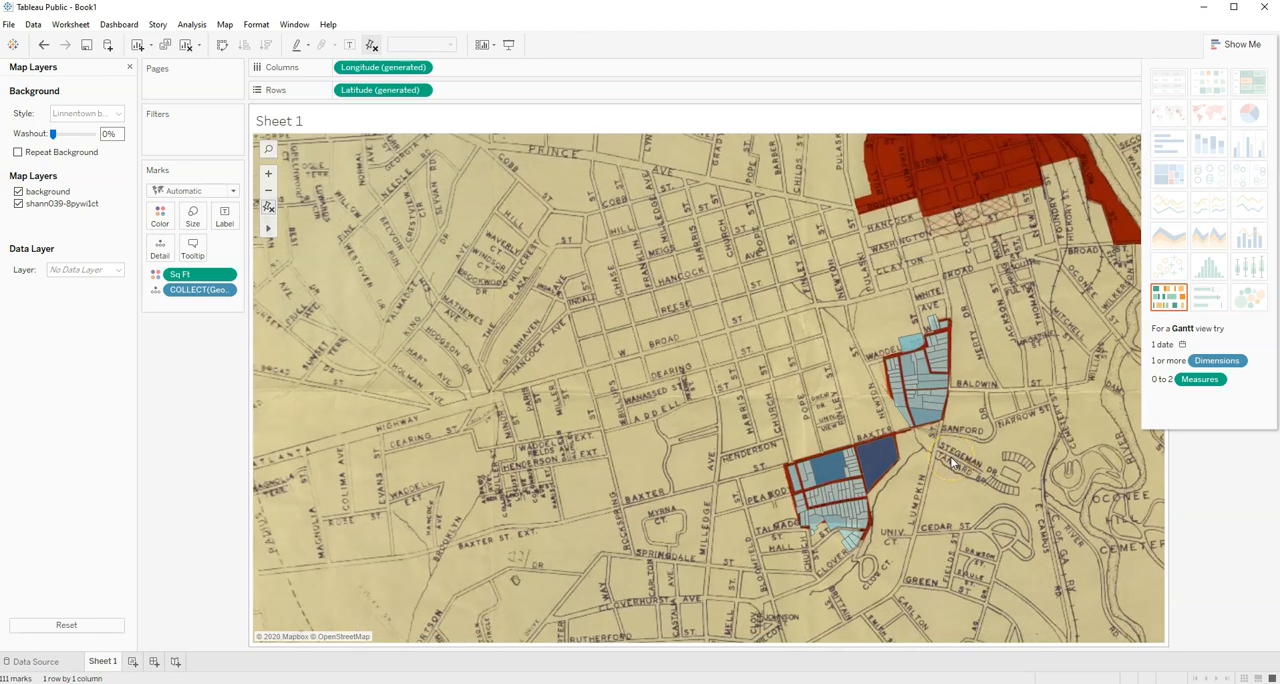
scroll(950, 456, up, 4)
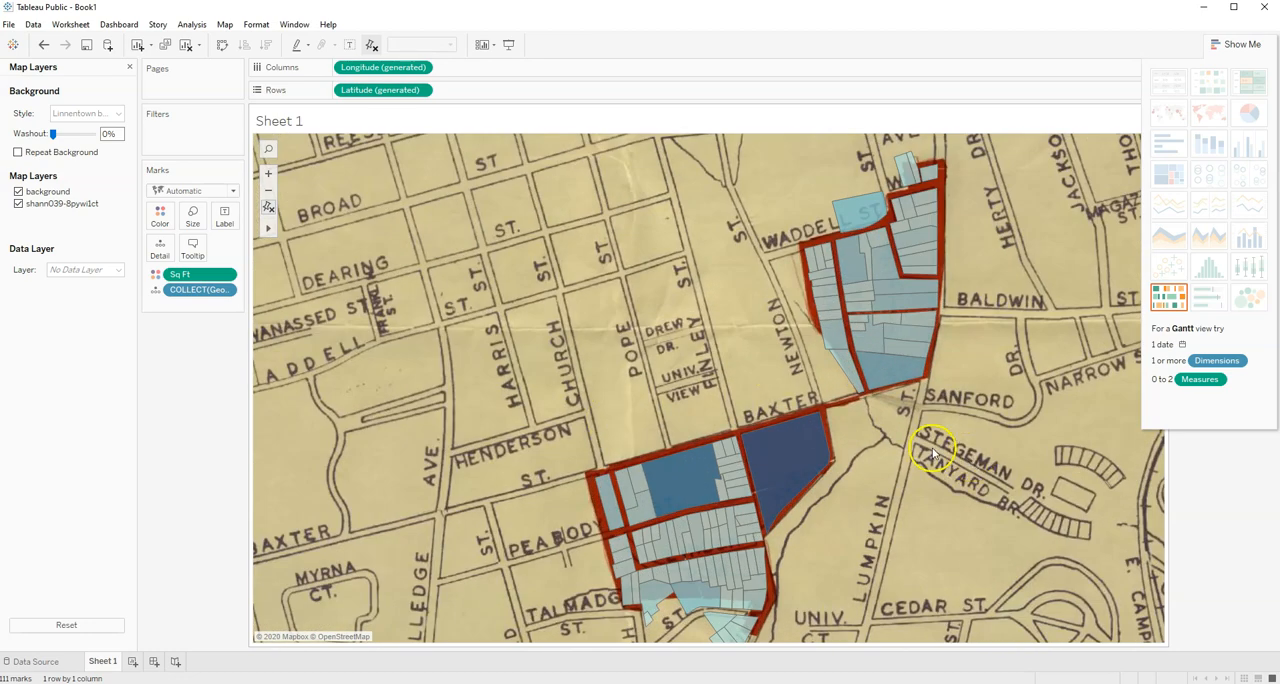
scroll(932, 453, down, 3)
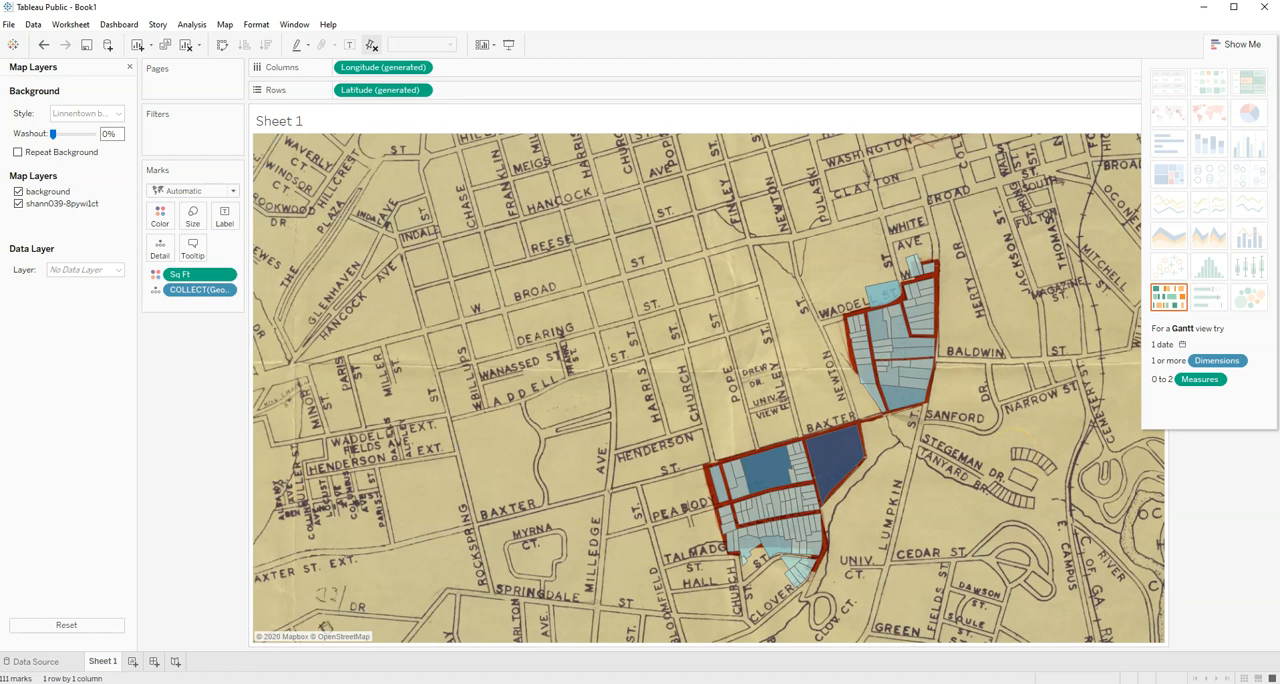
- Create a histogram of the parcels' Sq Ft values on a new worksheet
click(132, 662)
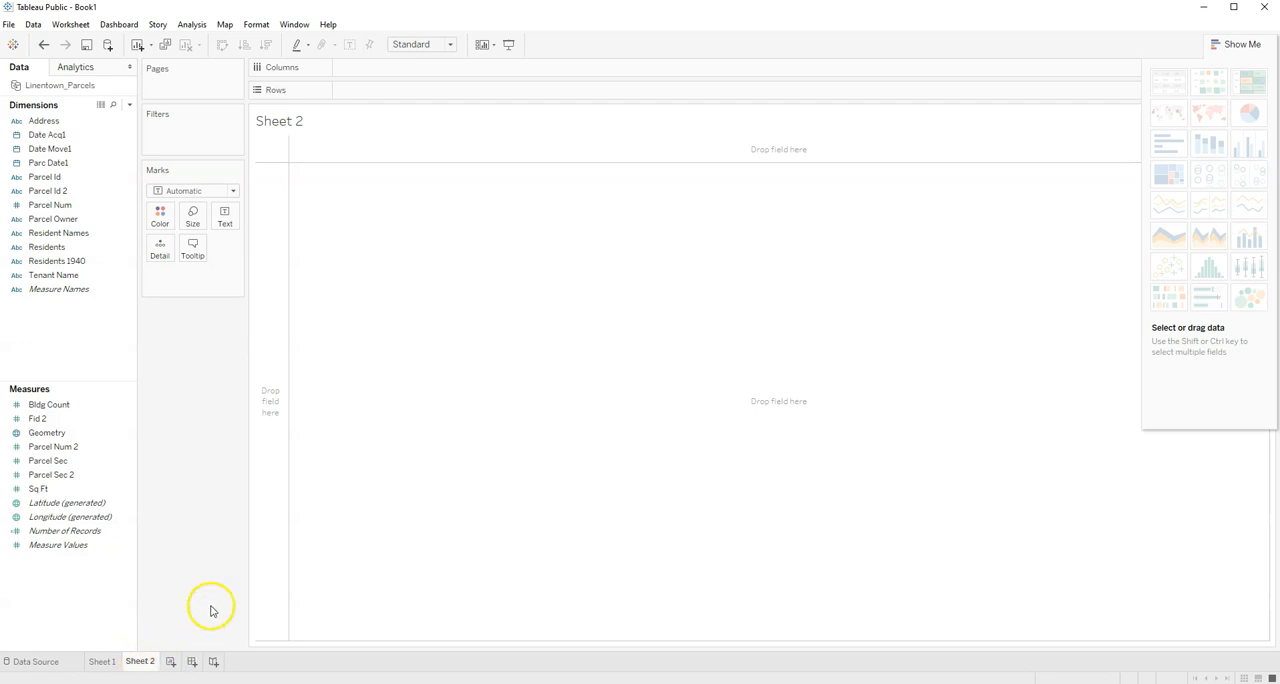
click(44, 487)
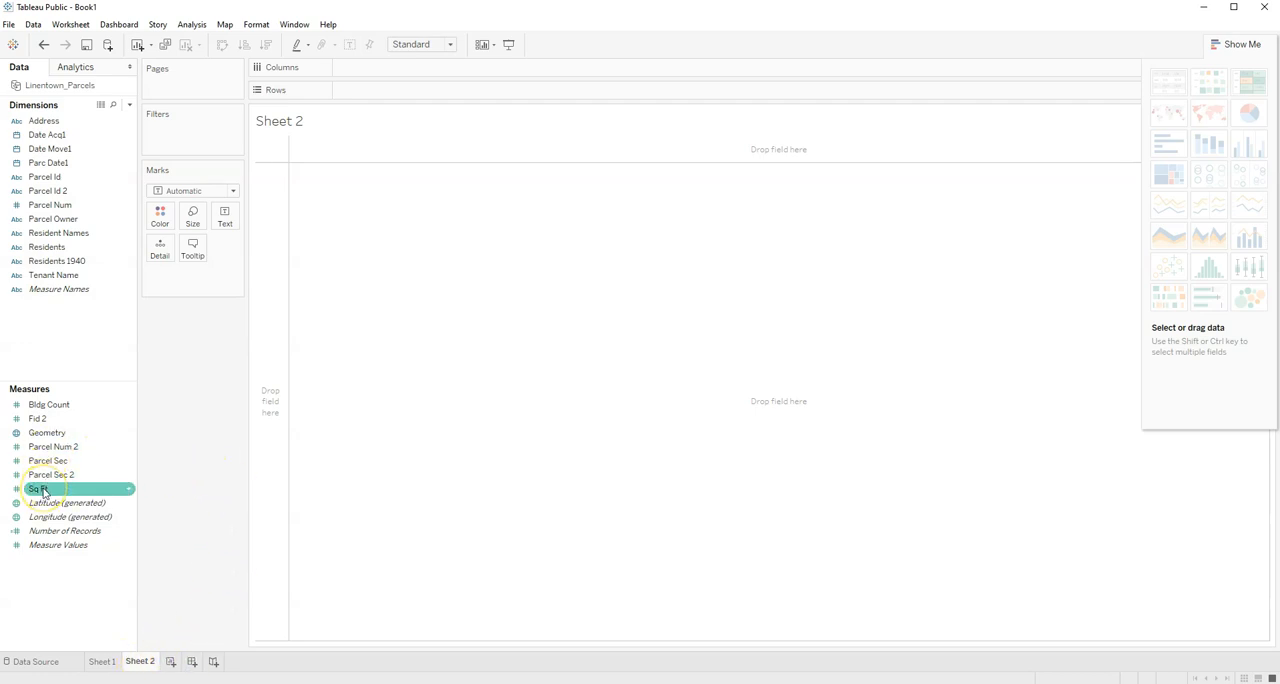
drag(43, 492, 776, 412)
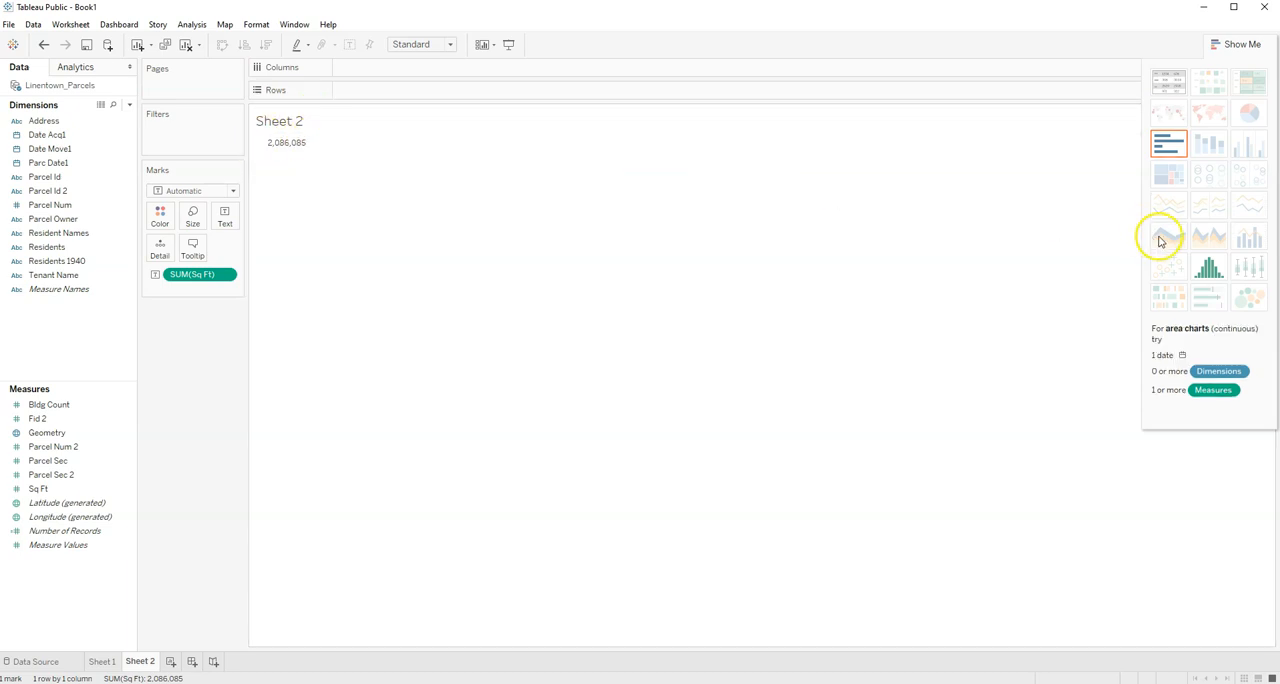
click(1210, 268)
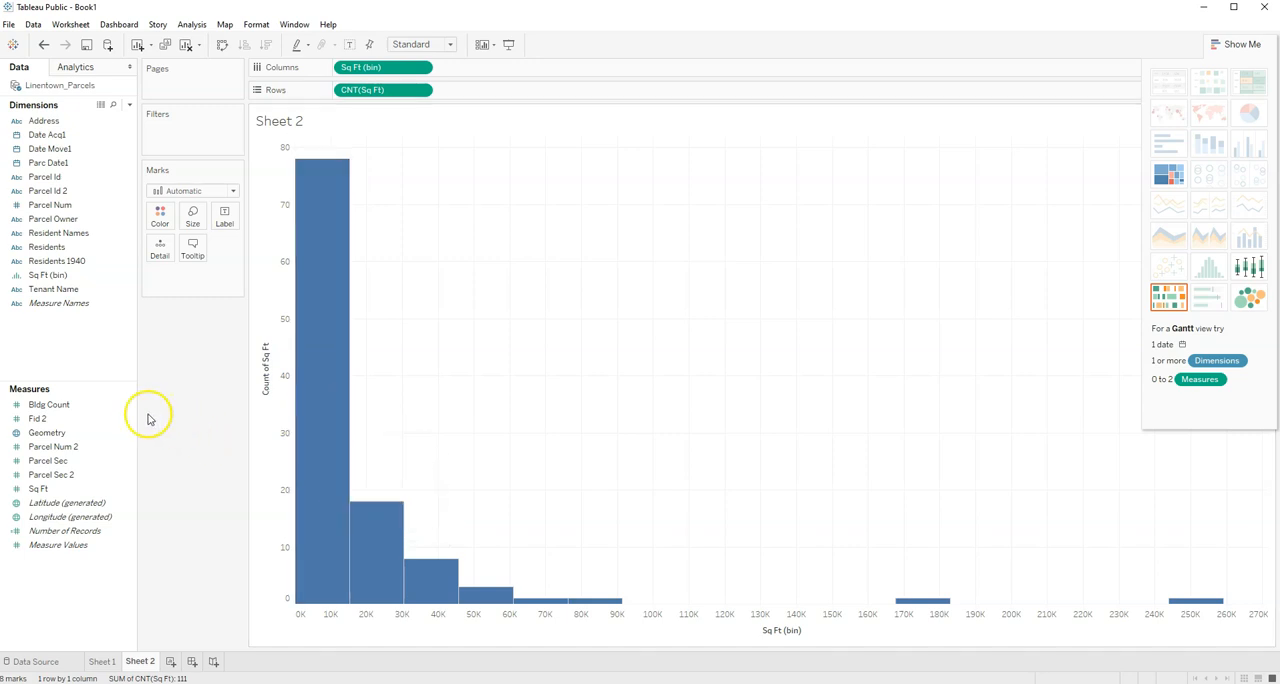
click(60, 177)
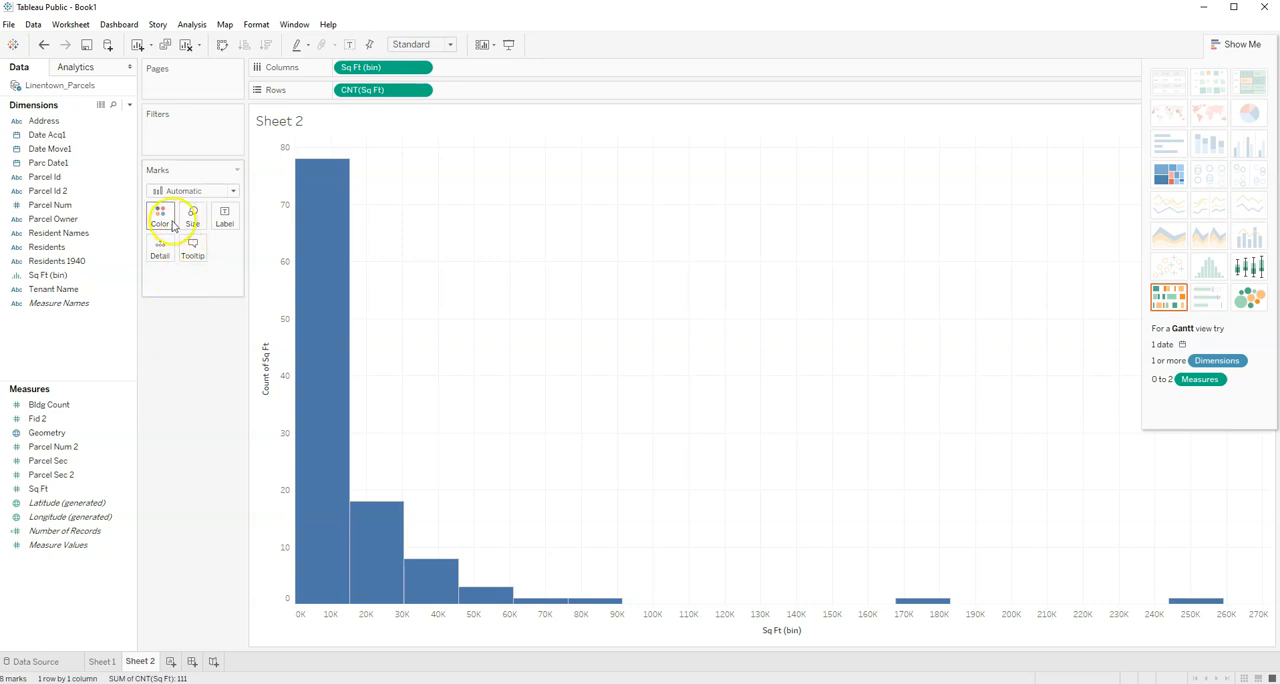
- Change the histogram's vertical axis title to "Count of parcels"
click(267, 384)
right_click(267, 384)
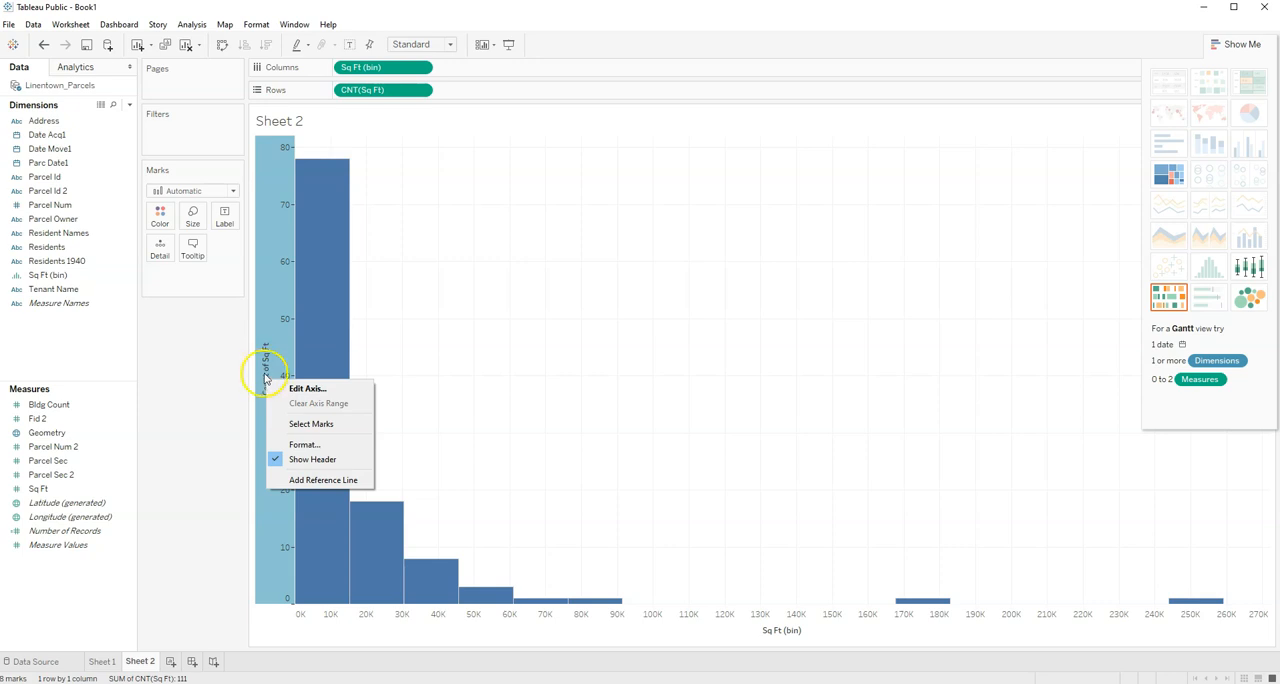
click(292, 388)
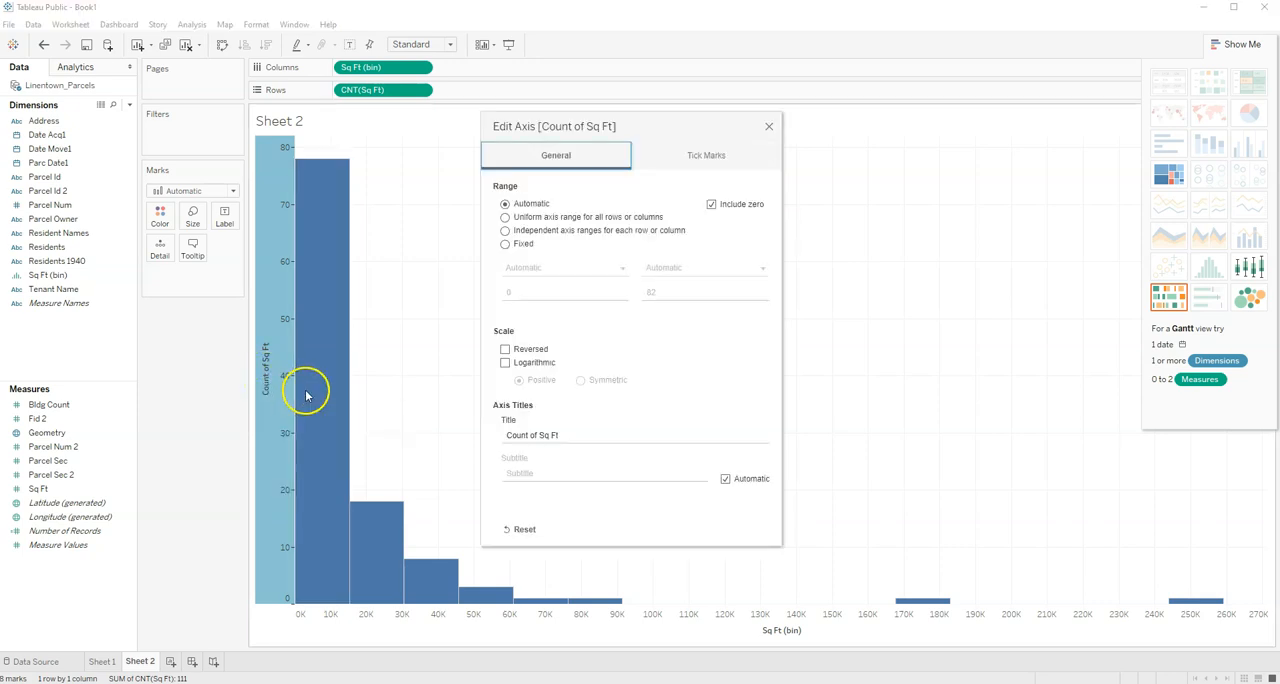
drag(574, 435, 653, 421)
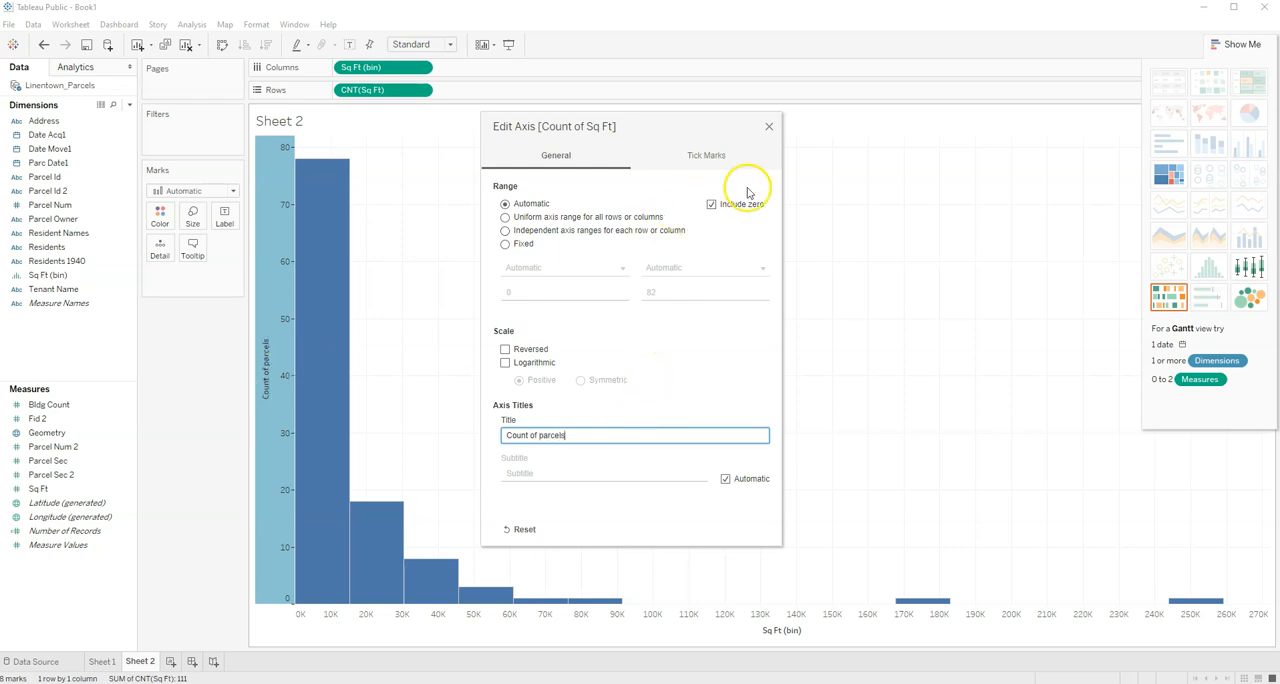
click(769, 128)
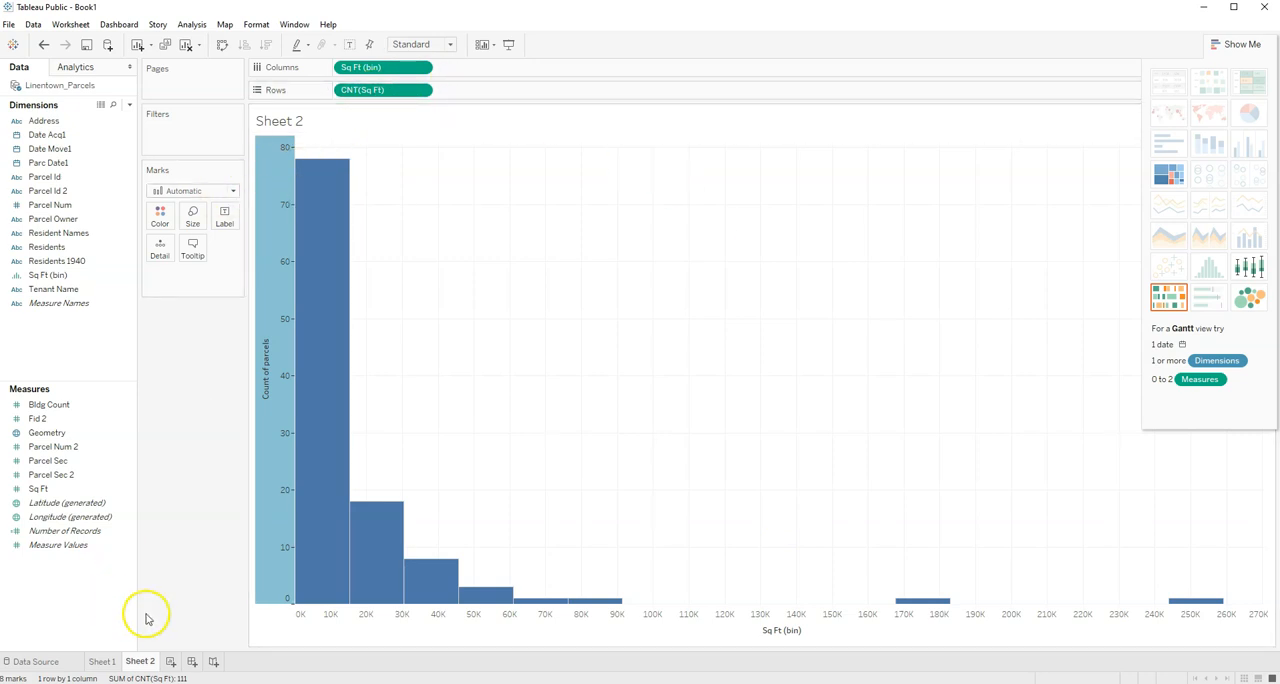
- Add a new worksheet and plot Sq Ft on the columns against Parcel Num 2 on the rows
click(170, 665)
click(72, 492)
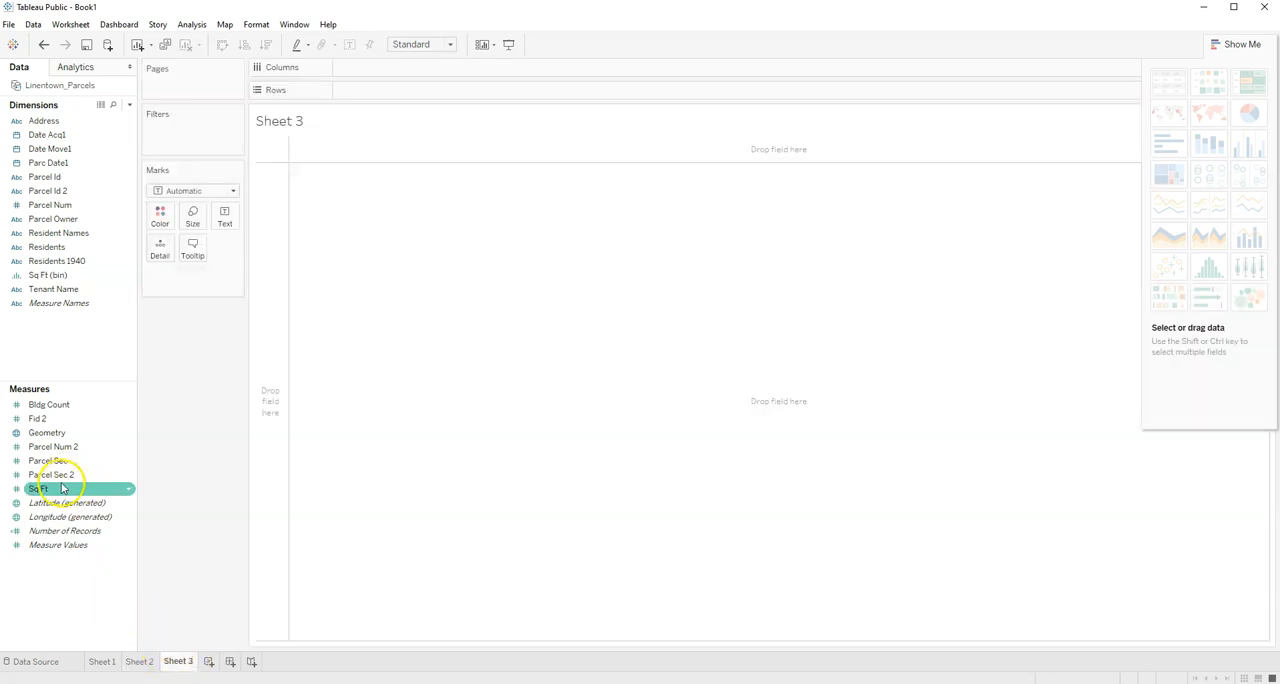
drag(45, 488, 360, 70)
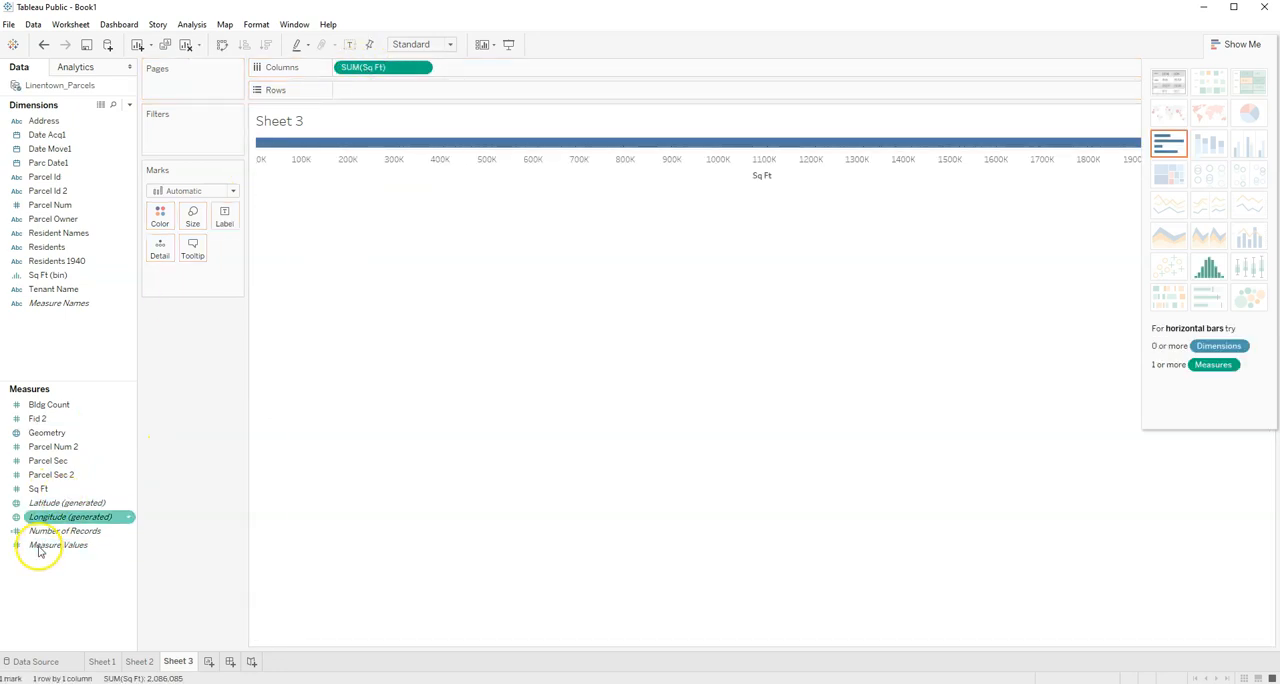
drag(50, 447, 369, 91)
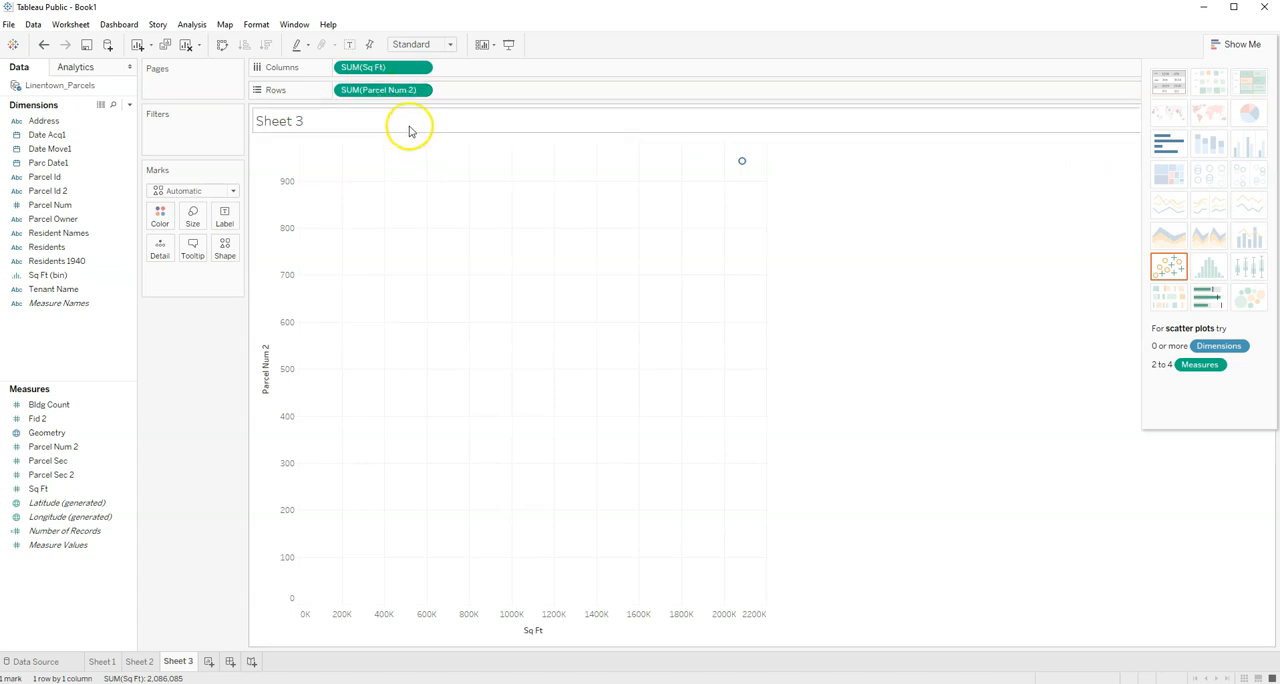
- Convert both Sq Ft and Parcel Num 2 from sums to dimensions to plot individual parcels
click(421, 67)
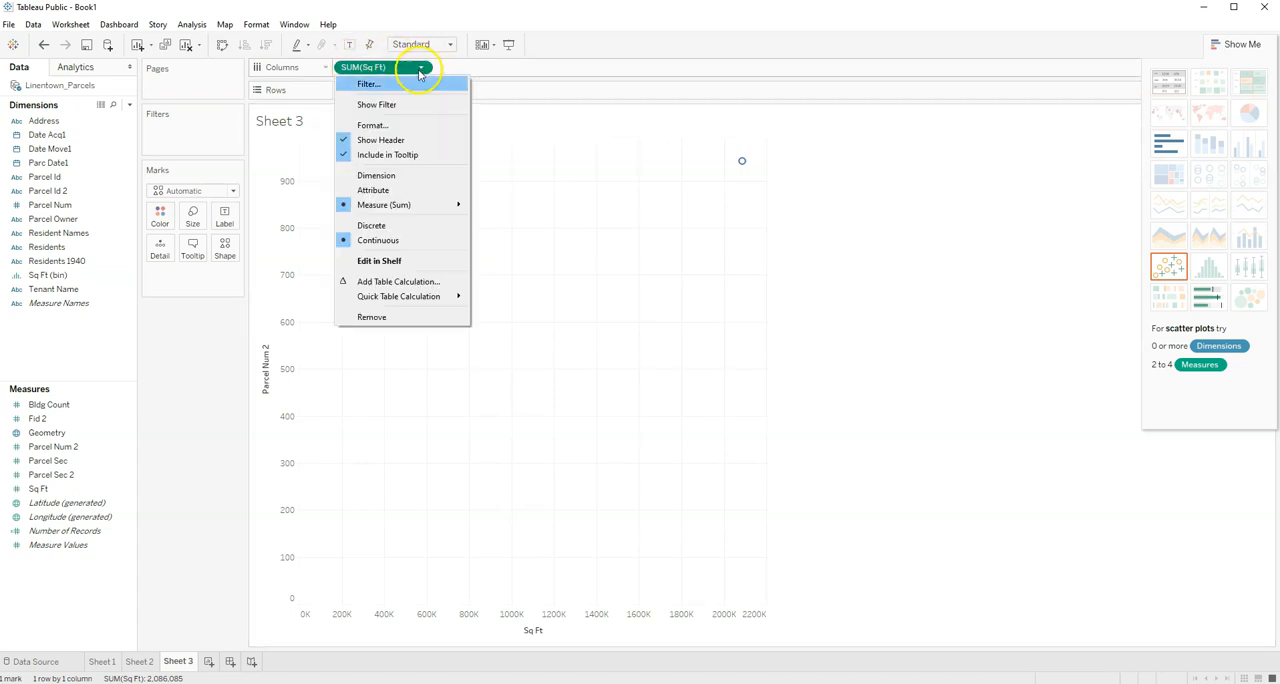
click(385, 176)
click(421, 90)
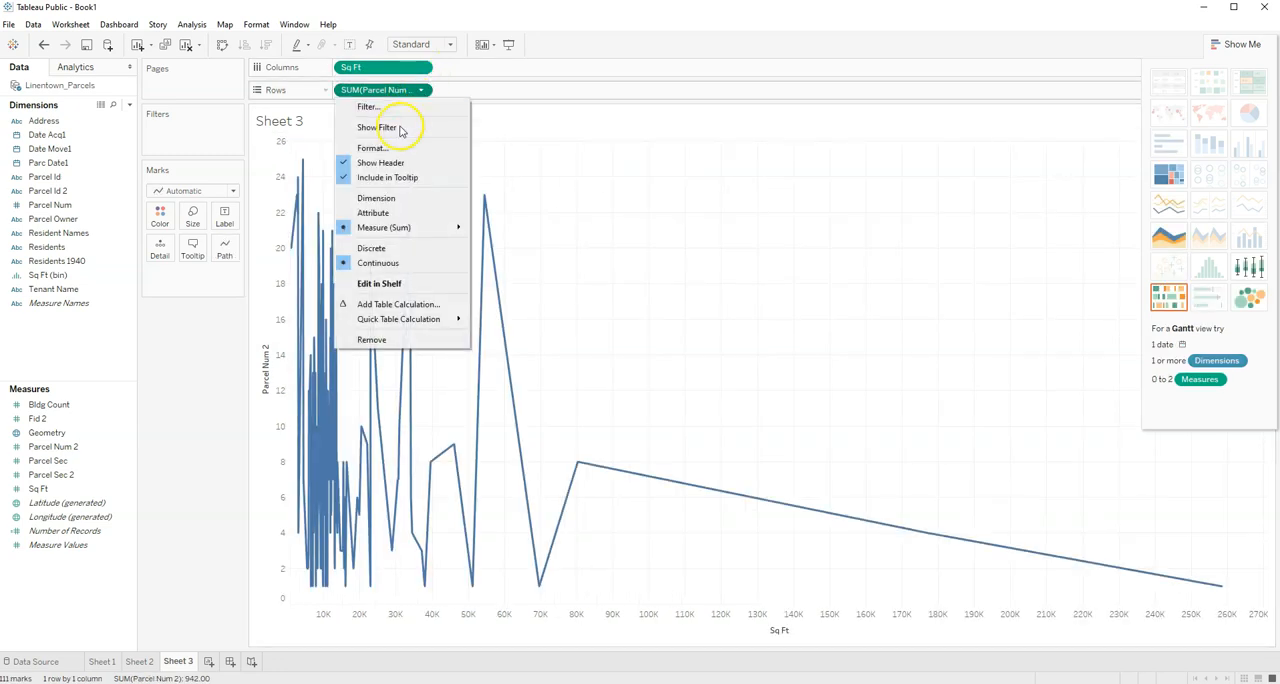
click(392, 198)
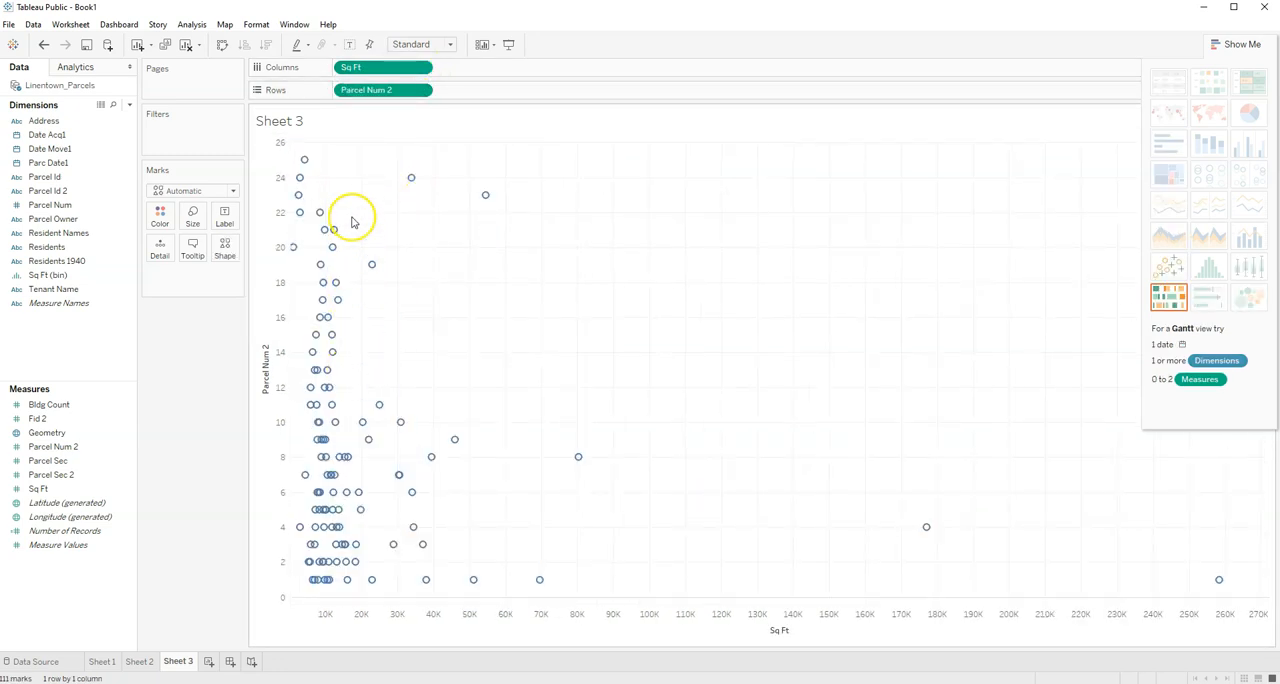
- Color the scatter plot marks by Residents, adding all members, and collapse the chart suggestions to uncover the legend
mouse_move(330, 340)
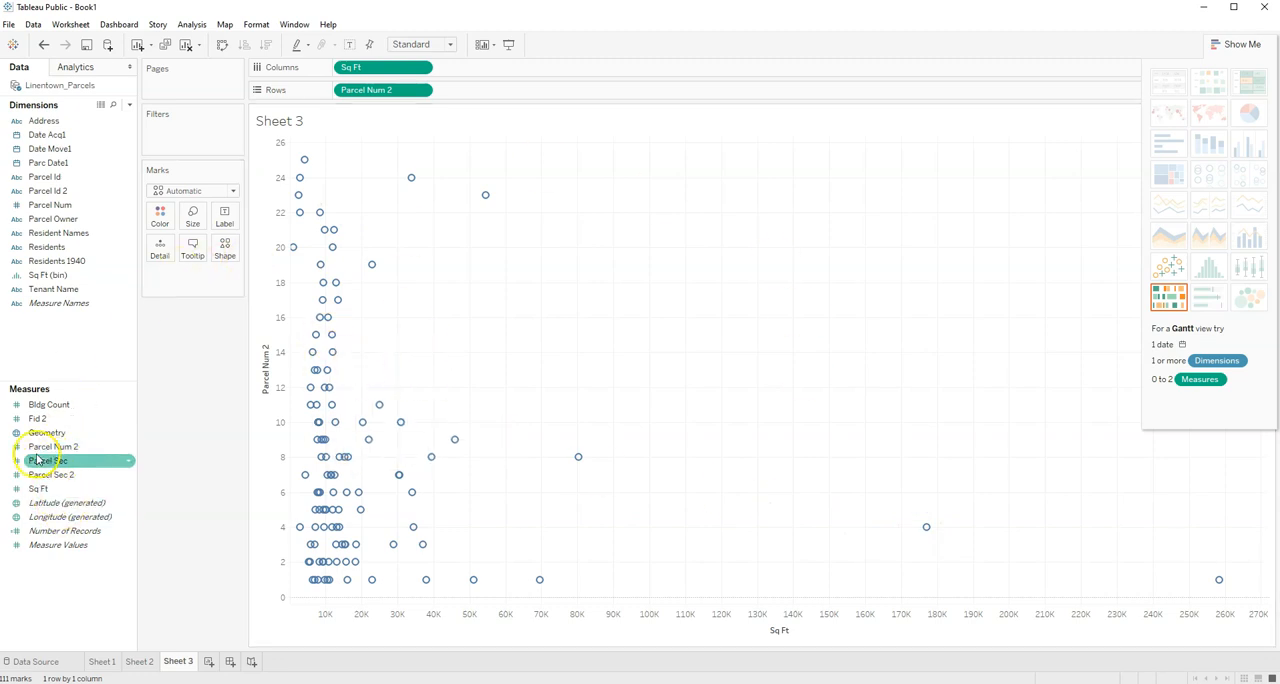
drag(54, 253, 163, 216)
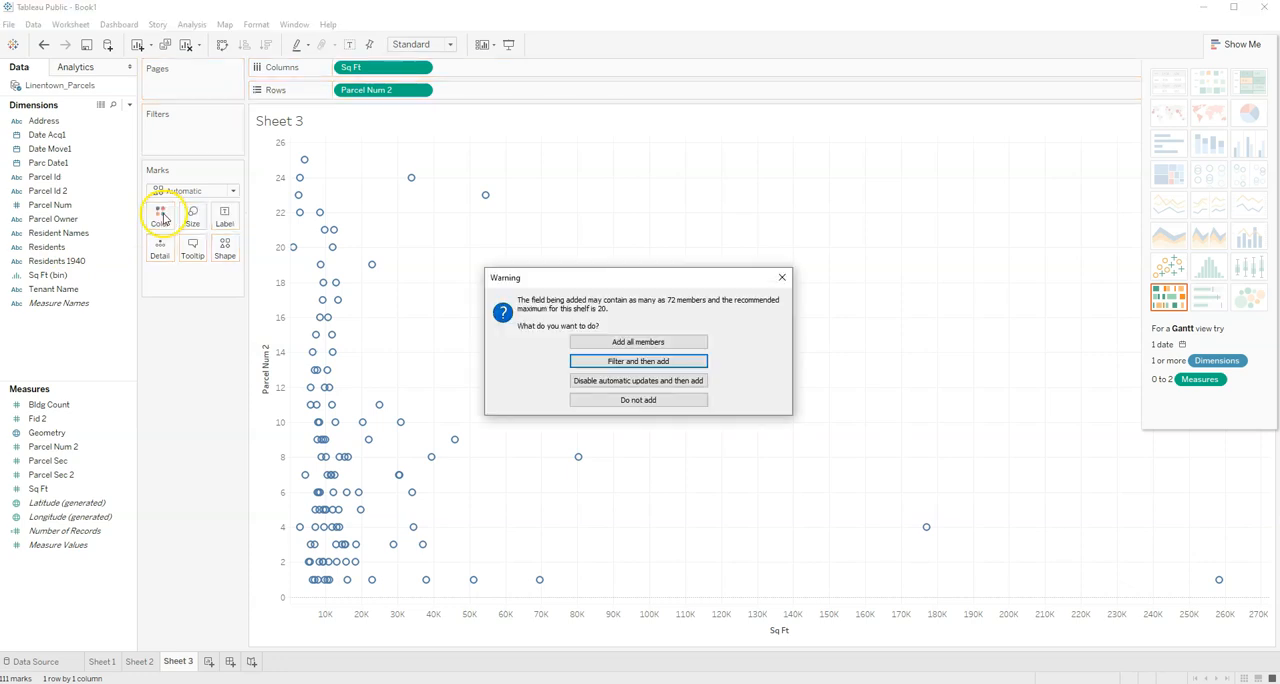
click(656, 343)
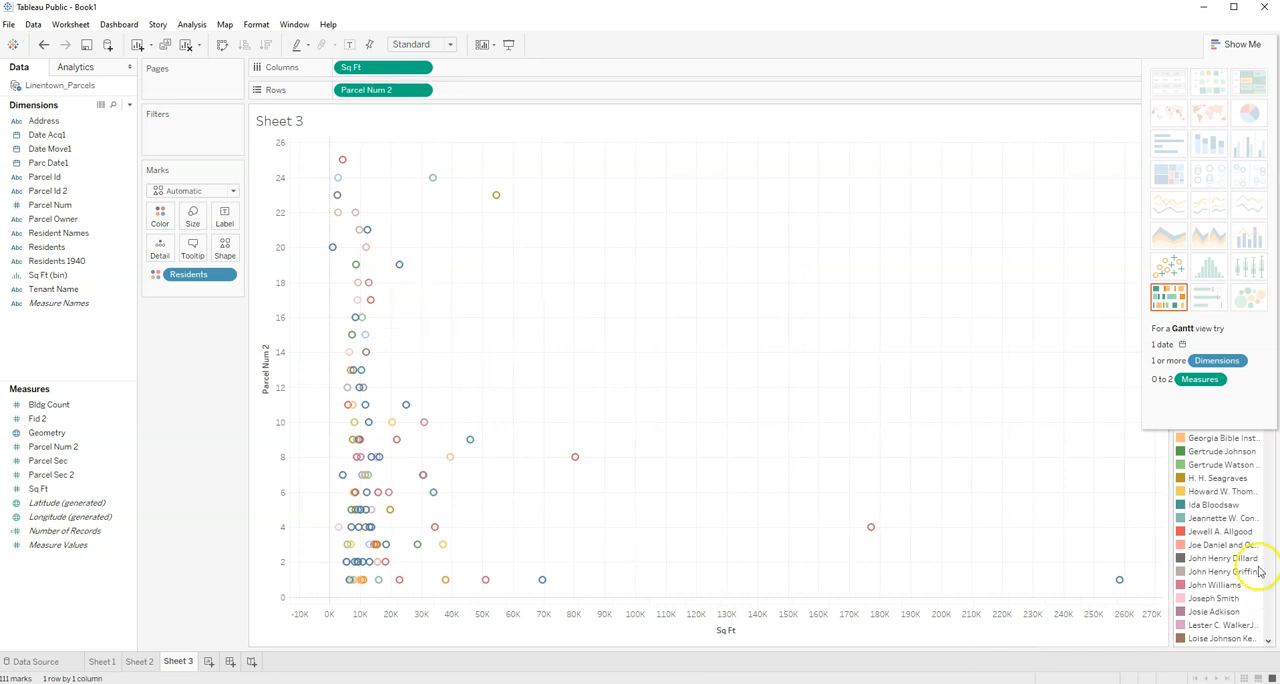
click(1238, 44)
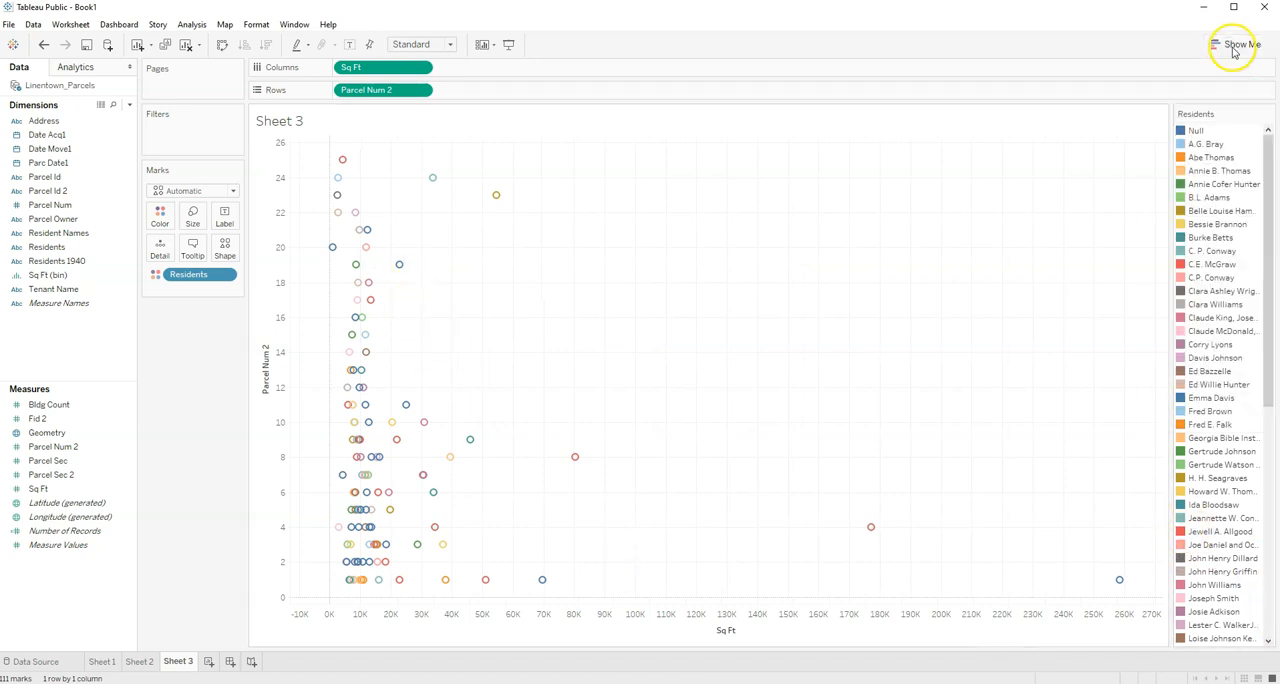